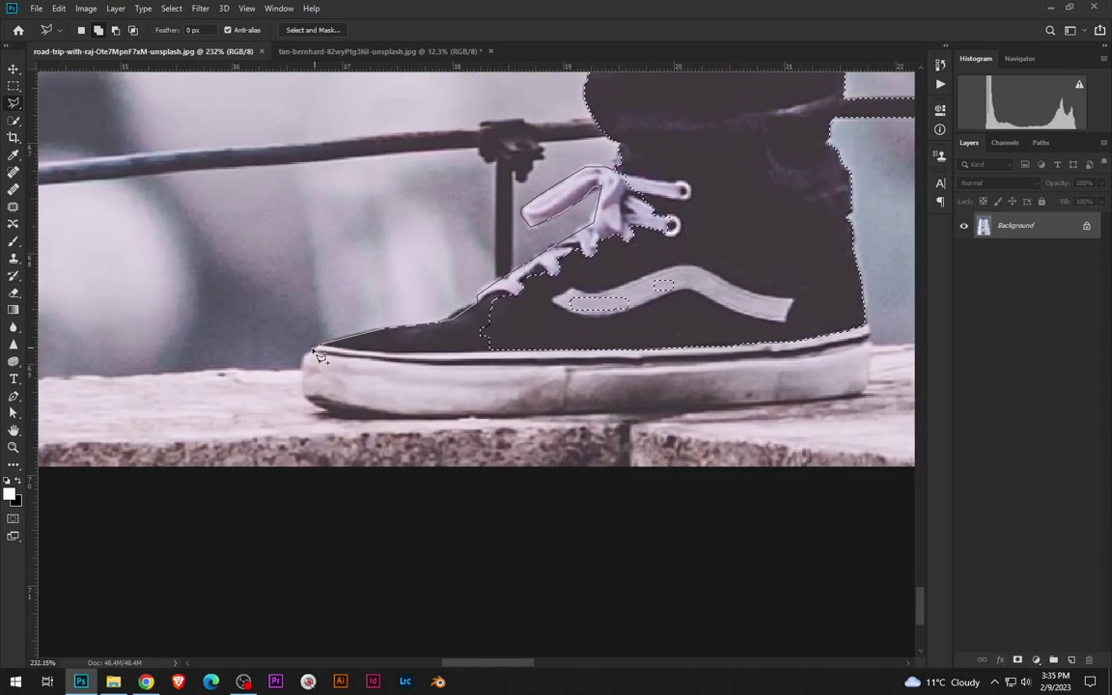
- Lasso the right sneaker's toe, heel and sole edges into the man's selection
mouse_move(306, 349)
left_mouse_down()
mouse_move(316, 405)
mouse_move(673, 412)
mouse_move(746, 331)
mouse_move(571, 273)
mouse_move(759, 321)
left_mouse_up()
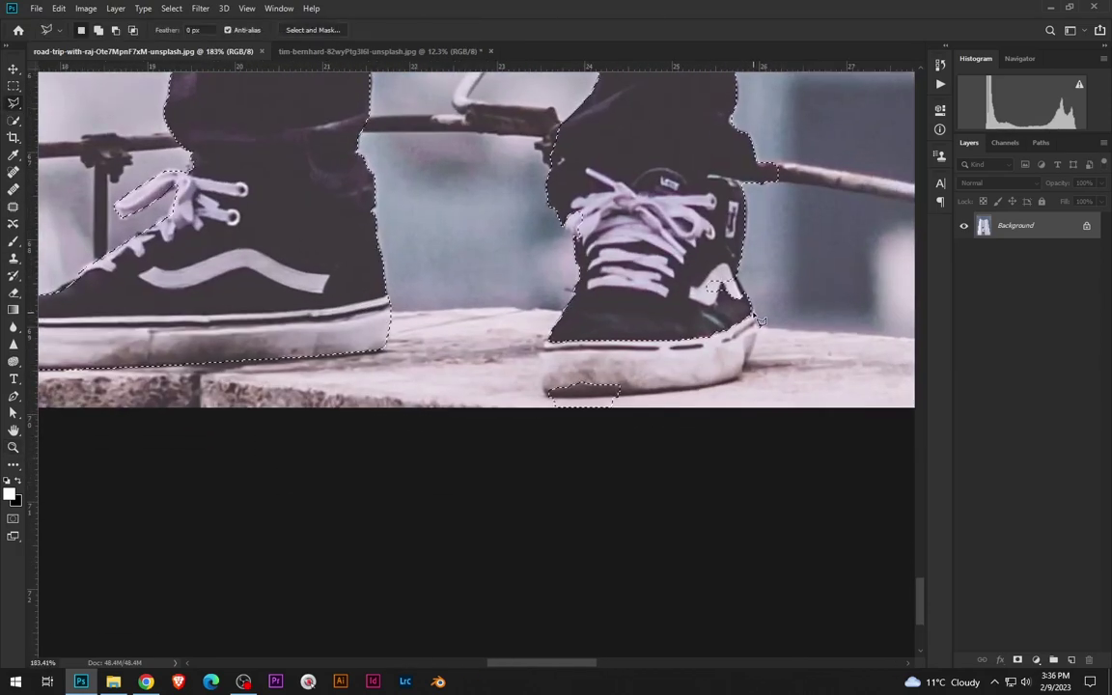
key("w")
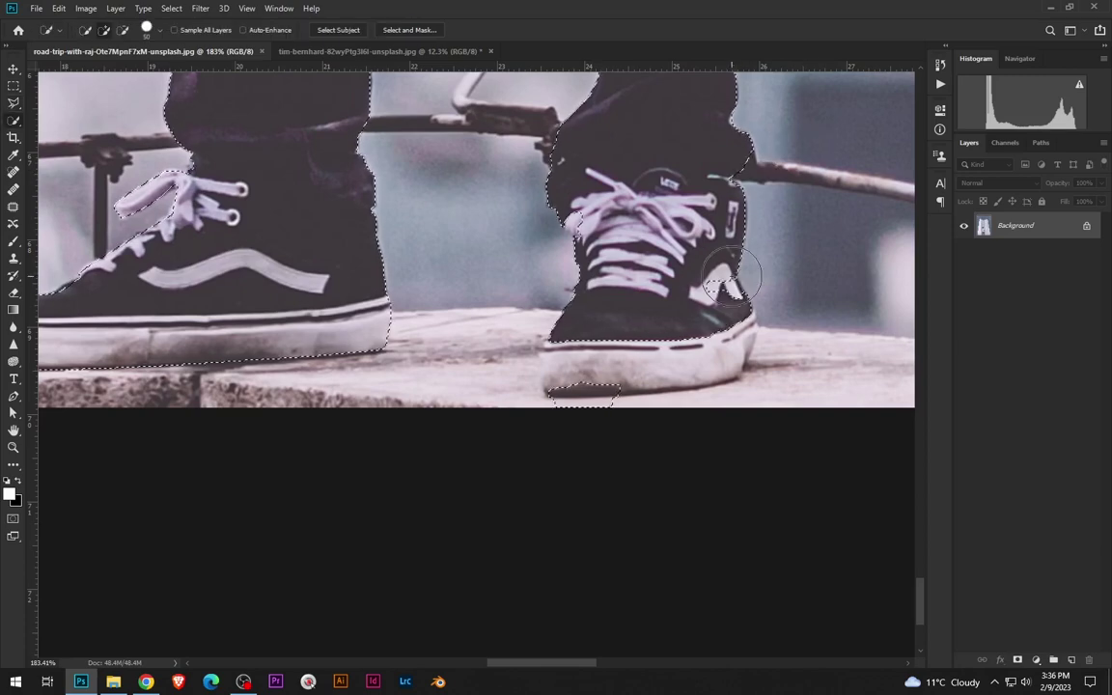
key("l")
mouse_move(731, 282)
left_mouse_down()
mouse_move(751, 371)
mouse_move(545, 337)
left_mouse_up()
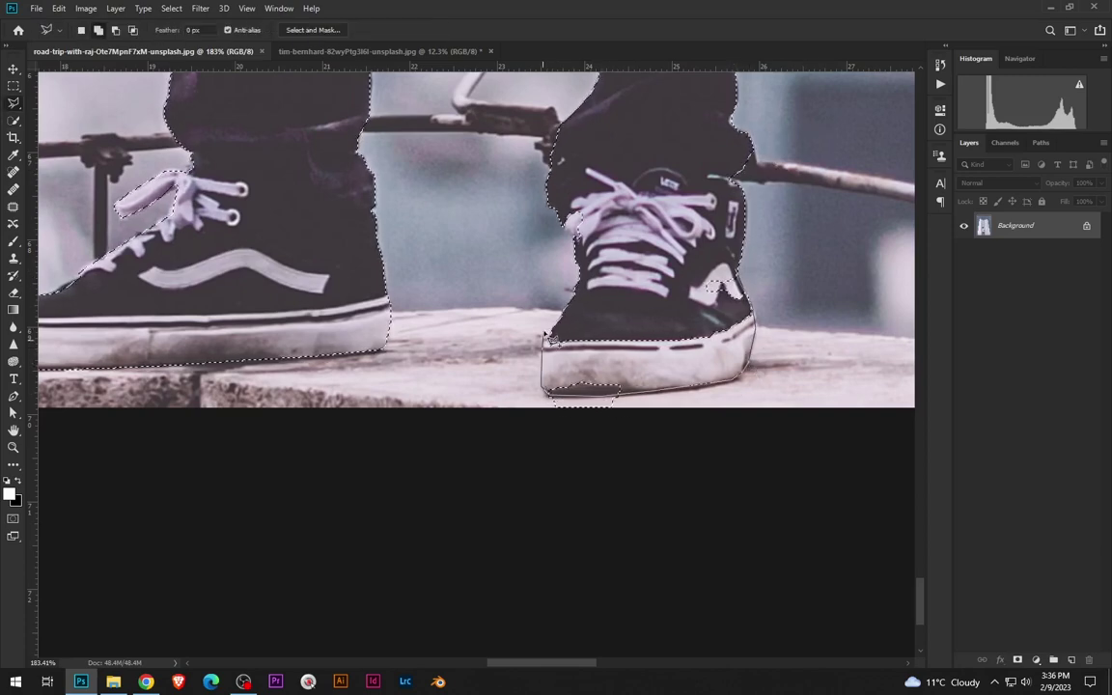
left_click_drag(545, 338, 549, 405)
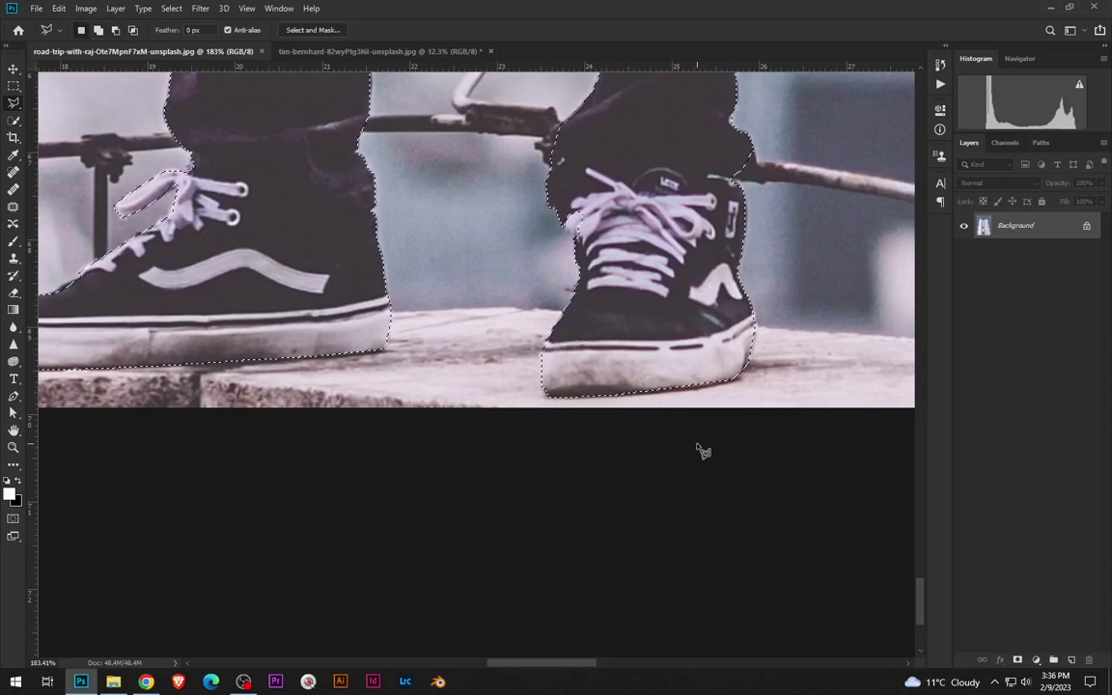
scroll(701, 451, "down", 5)
- Refine the selection around the shoulder, face and hair edge
scroll(579, 454, "up", 4)
scroll(494, 458, "up", 3)
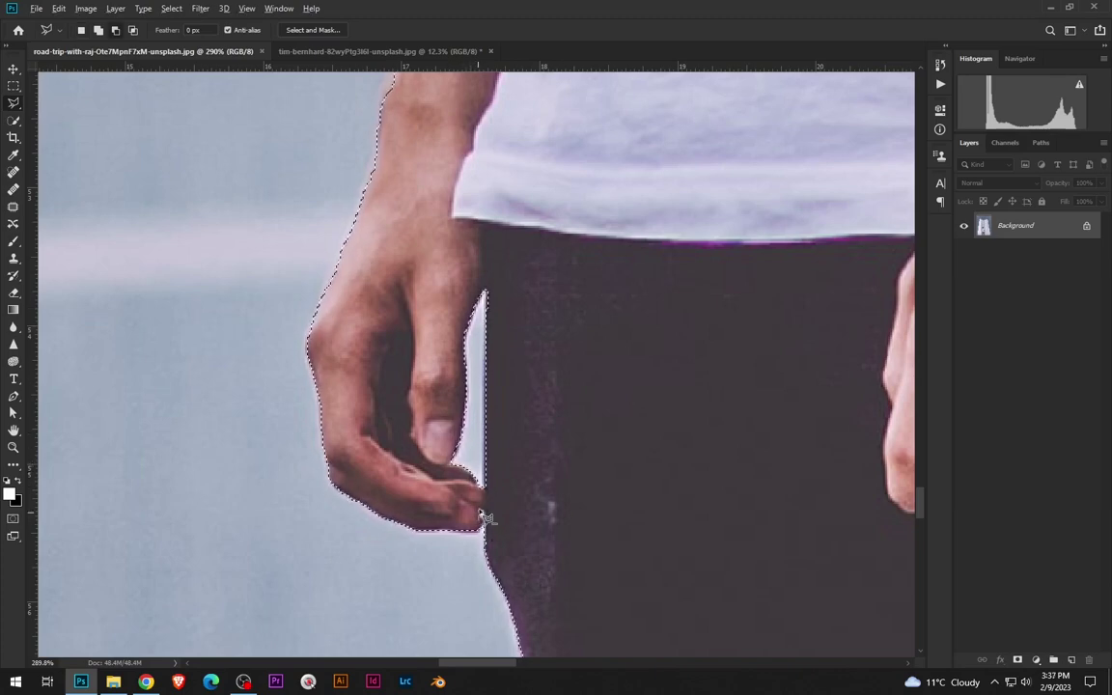
scroll(540, 482, "down", 5)
scroll(588, 449, "up", 2)
scroll(454, 444, "up", 3)
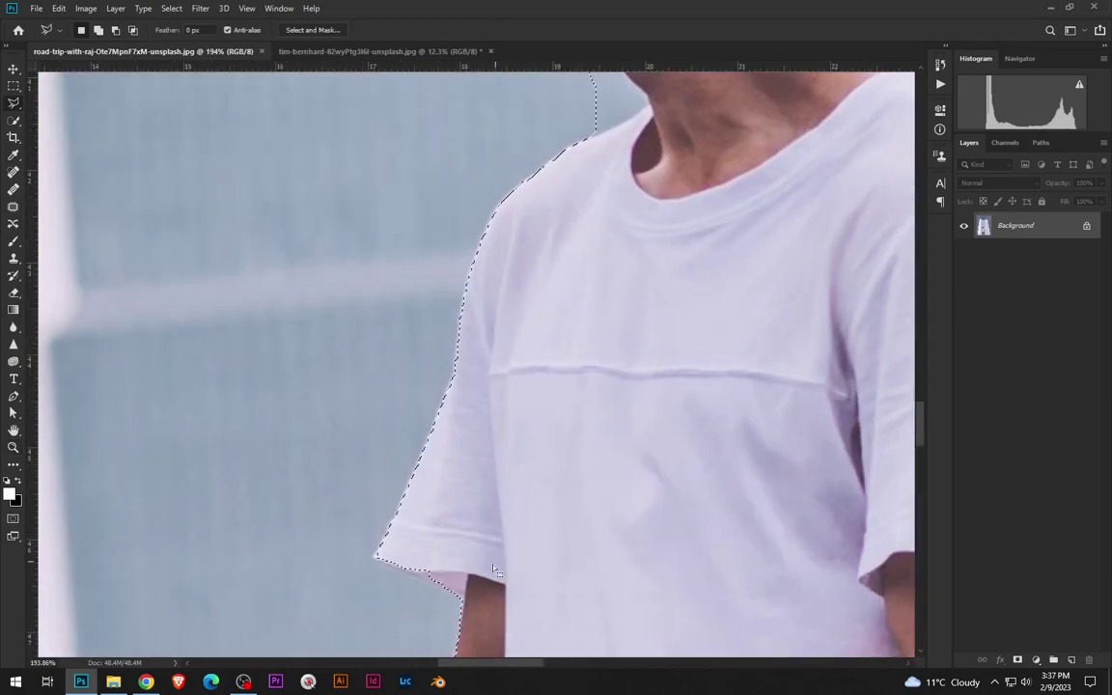
scroll(379, 562, "up", 5)
scroll(330, 427, "up", 3)
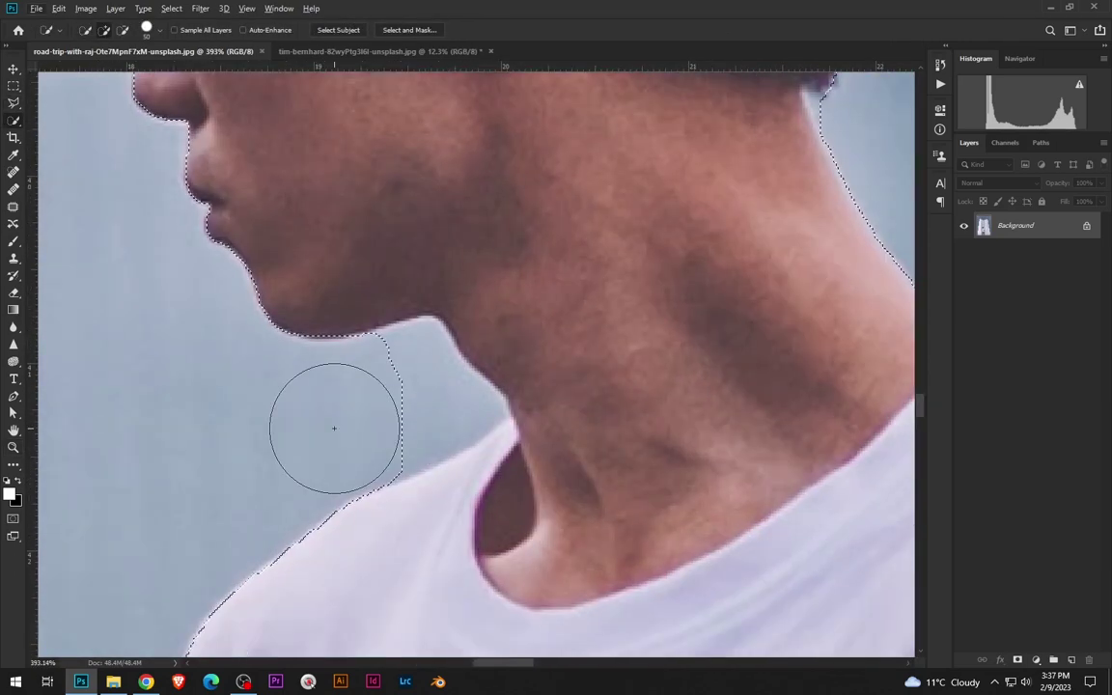
left_click(380, 487)
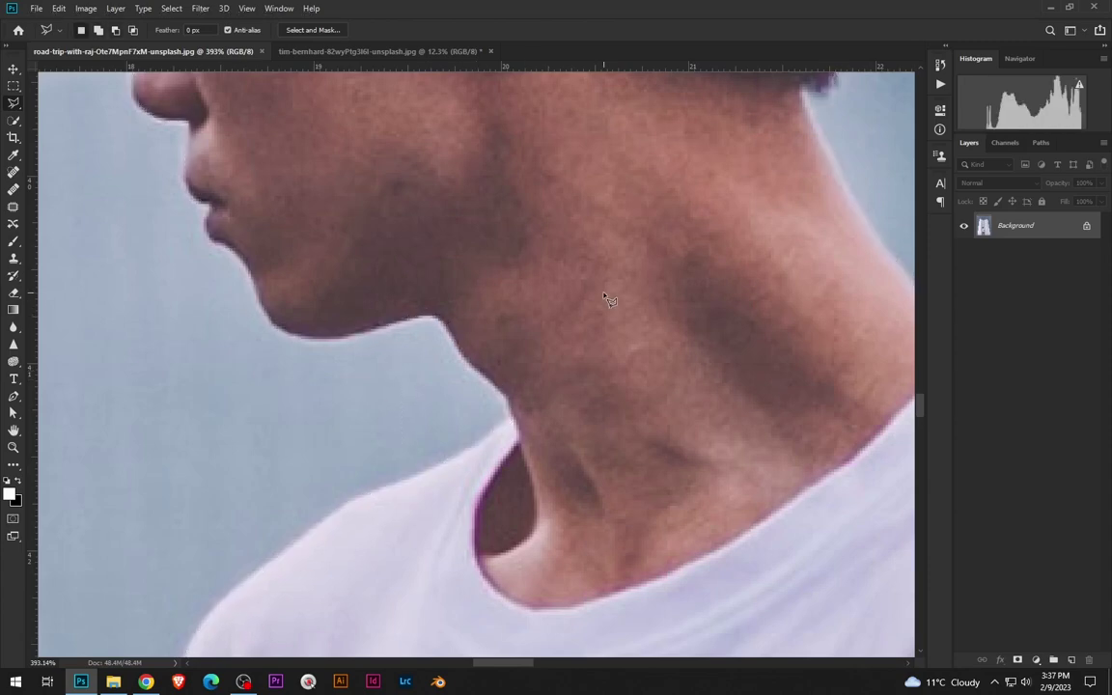
mouse_move(469, 300)
left_mouse_down()
mouse_move(530, 559)
mouse_move(434, 482)
left_mouse_up()
key("w")
left_click_drag(228, 193, 191, 280)
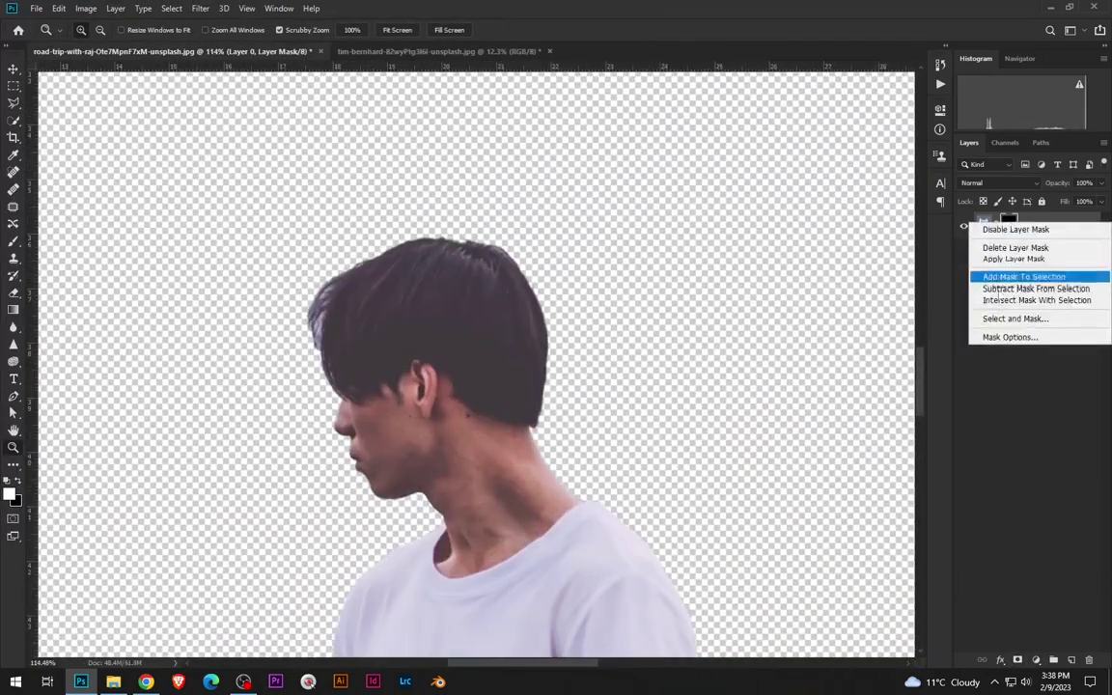
- In Select and Mask, lower Feather and output to a new layer with layer mask
left_click(1015, 317)
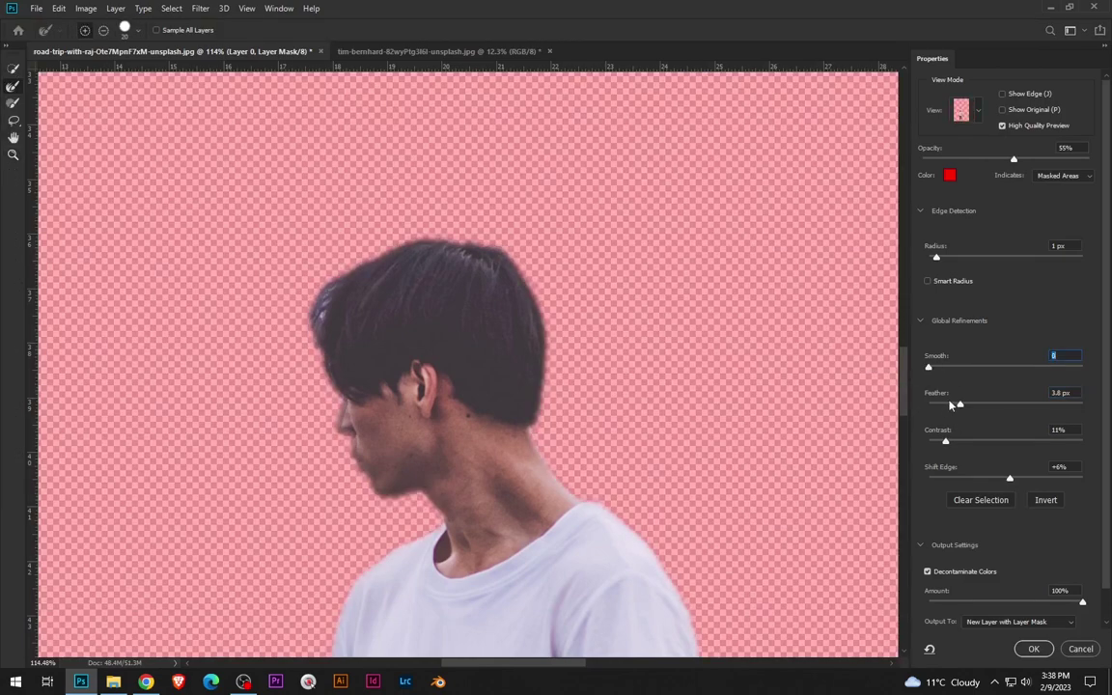
left_click_drag(958, 404, 938, 404)
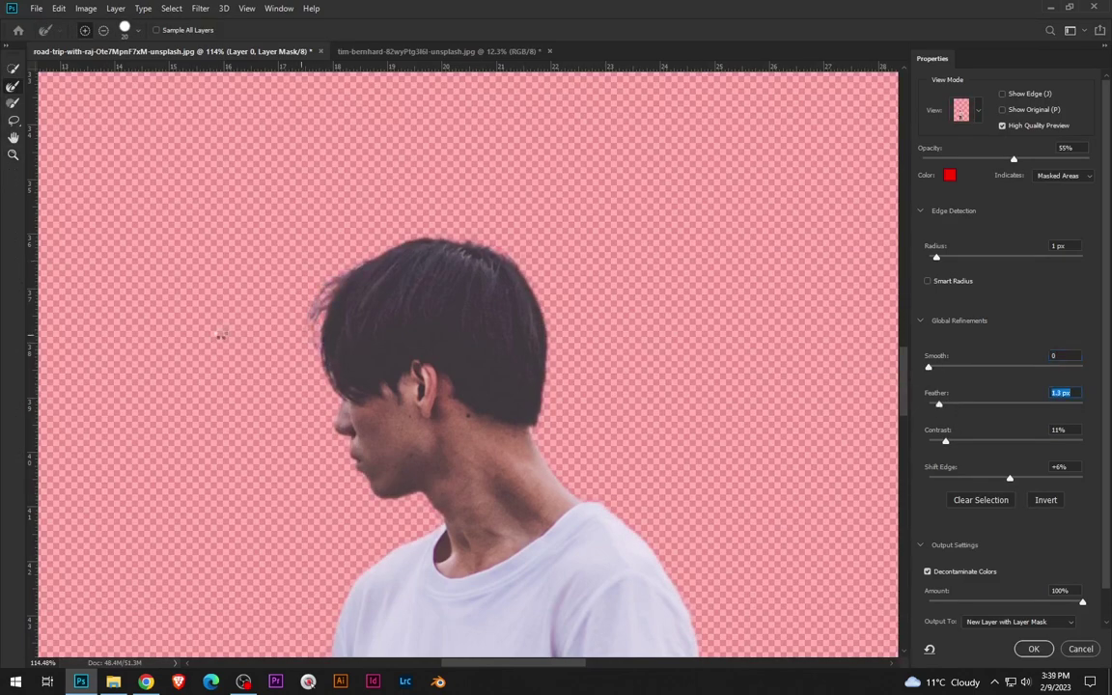
left_click(1033, 649)
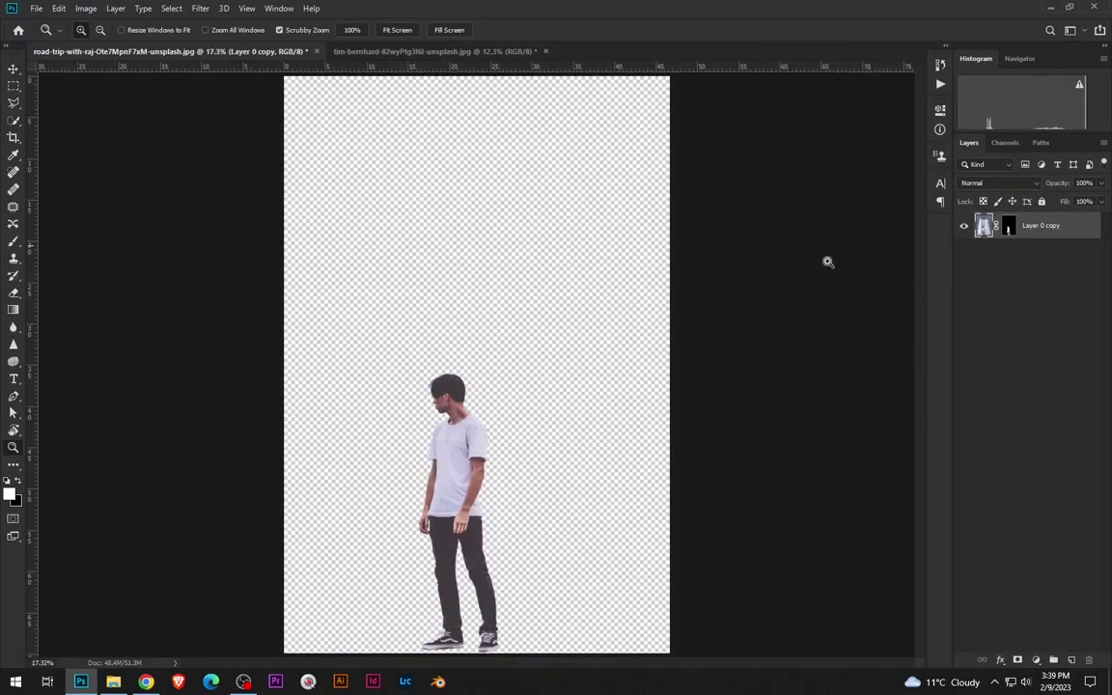
- Convert the cut-out to a Smart Object, place it on the pebble beach and scale it
right_click(1062, 230)
left_click(921, 291)
left_click_drag(458, 454, 473, 386)
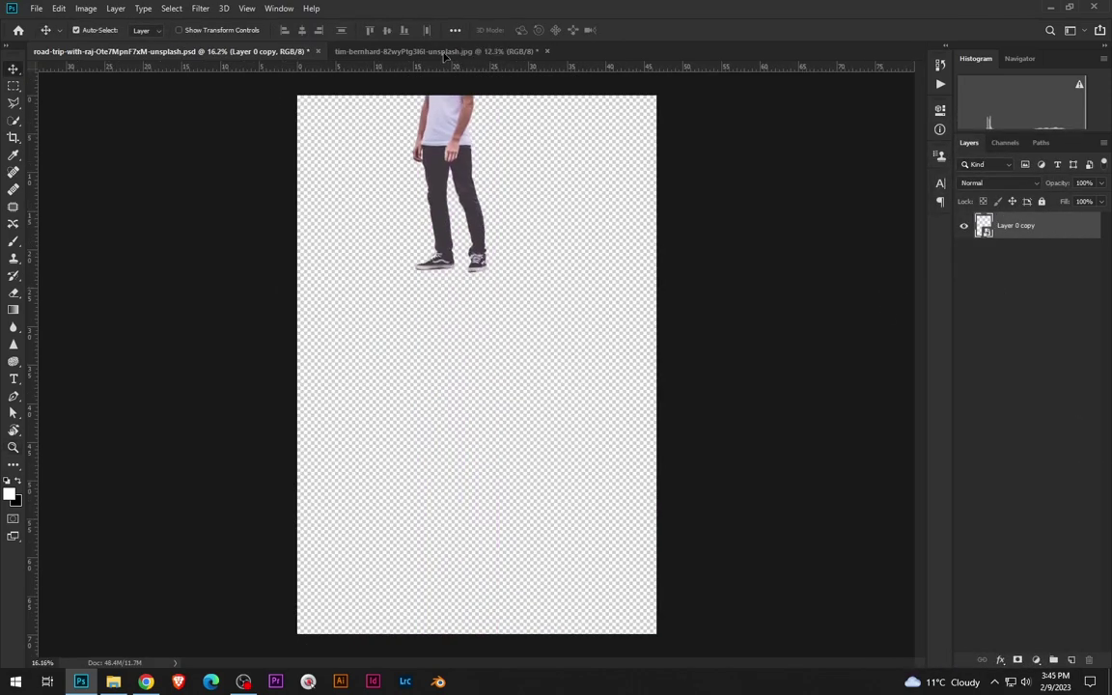
key("ctrl+t")
left_click_drag(473, 338, 495, 418)
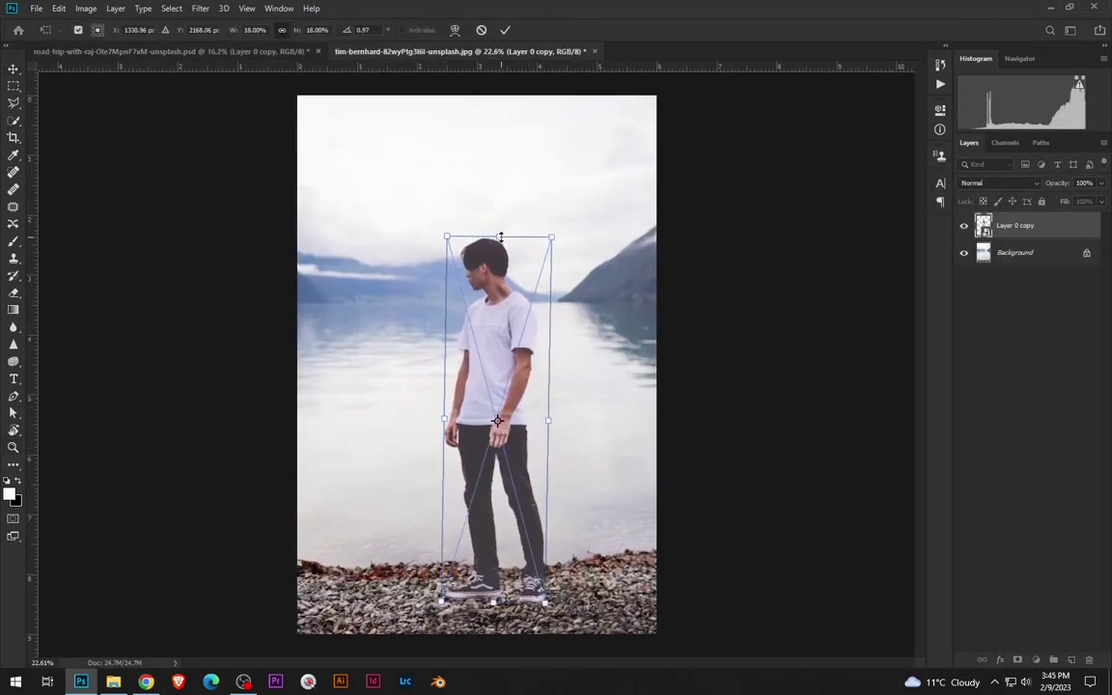
left_click_drag(497, 223, 498, 246)
key("Return")
- Fine-tune the man's size with a second Free Transform
key("z")
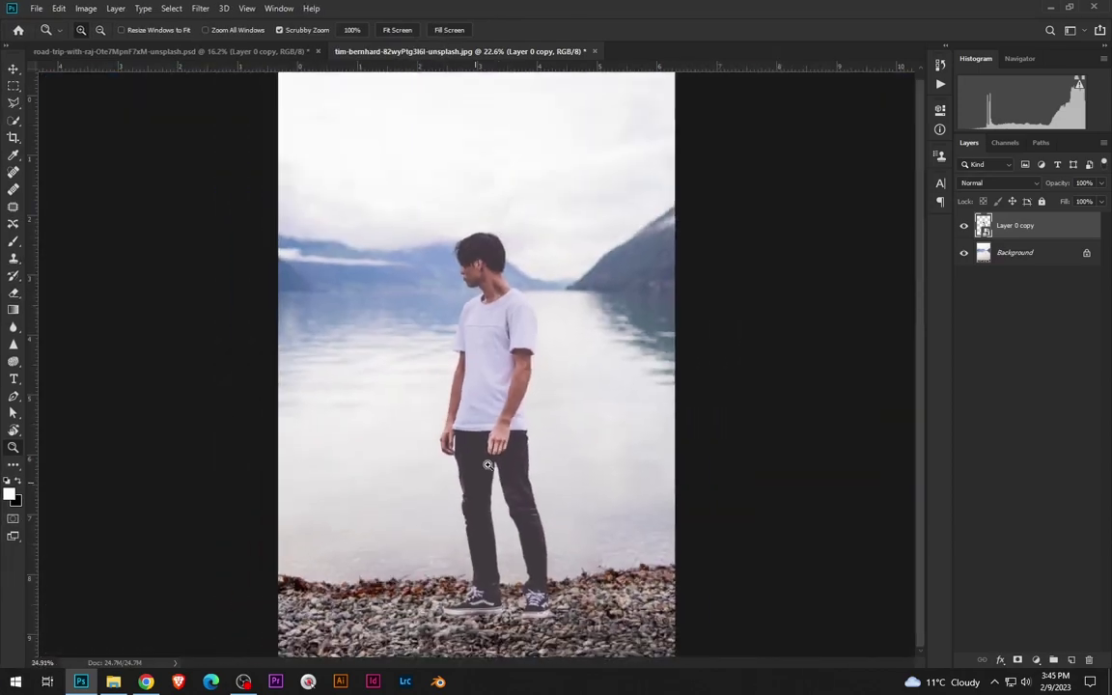
left_click_drag(498, 480, 483, 480)
key("ctrl+t")
left_click_drag(480, 261, 494, 253)
key("Return")
left_click(494, 326)
- Darken the man's shadows and midtones with a Levels adjustment
key("ctrl+l")
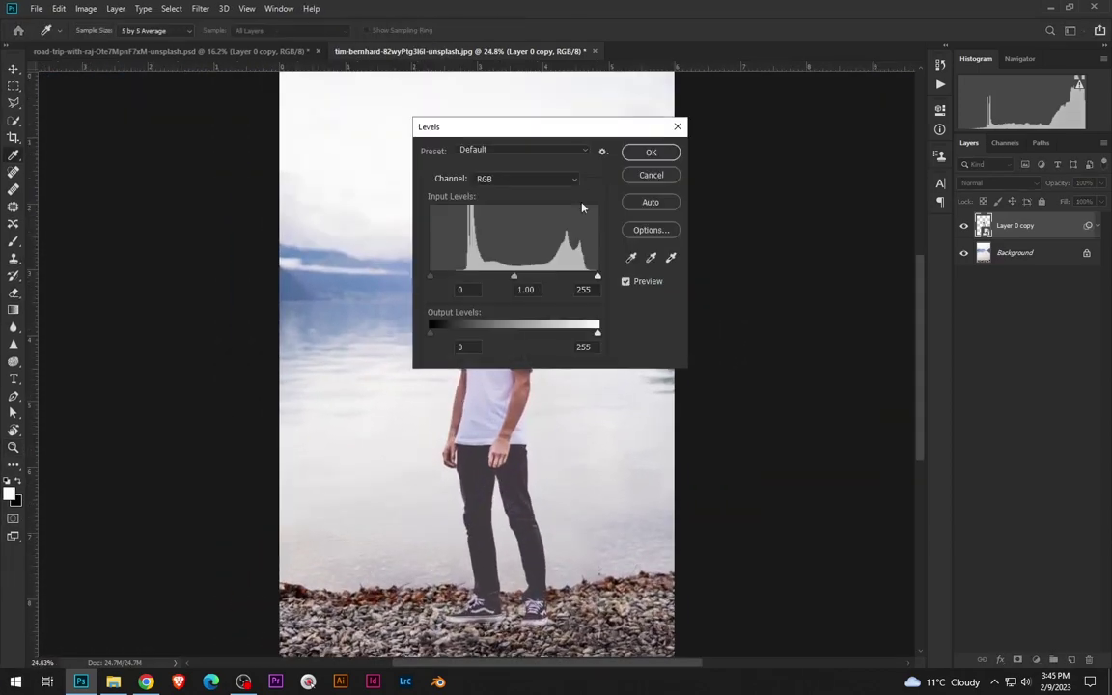
left_click_drag(482, 124, 646, 169)
left_click_drag(594, 321, 603, 322)
left_click_drag(677, 321, 690, 321)
key("Return")
left_click_drag(502, 637, 1016, 664)
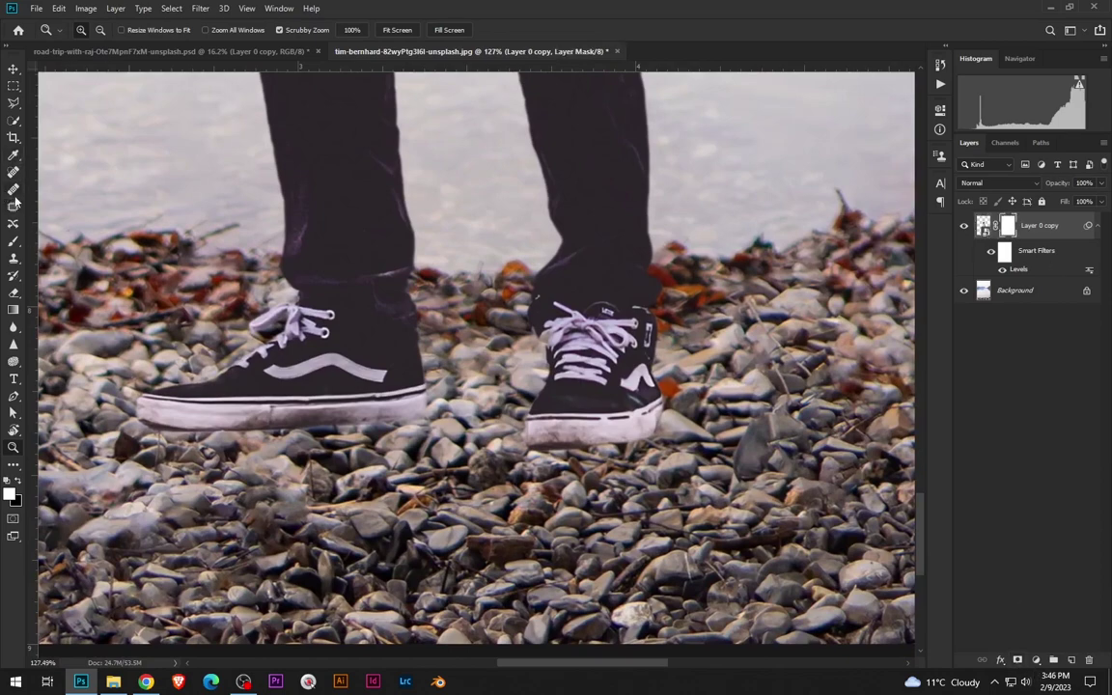
- Select the Rock 1 brush from the concept-art brush pack
key("b")
right_click(497, 171)
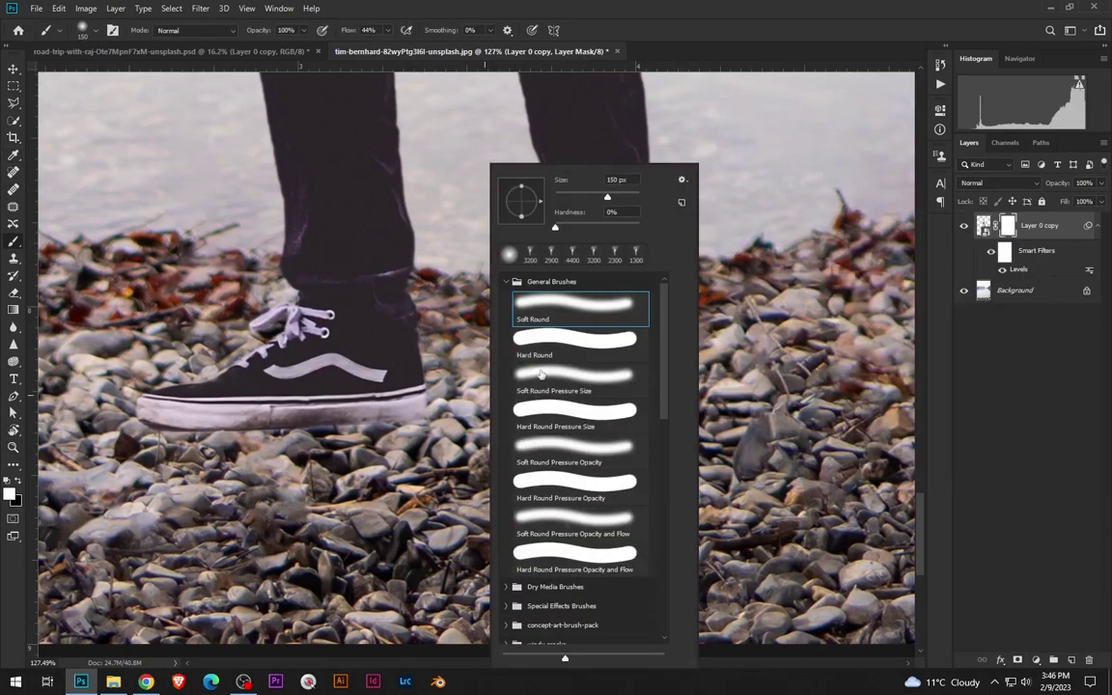
left_click(504, 397)
left_click(504, 339)
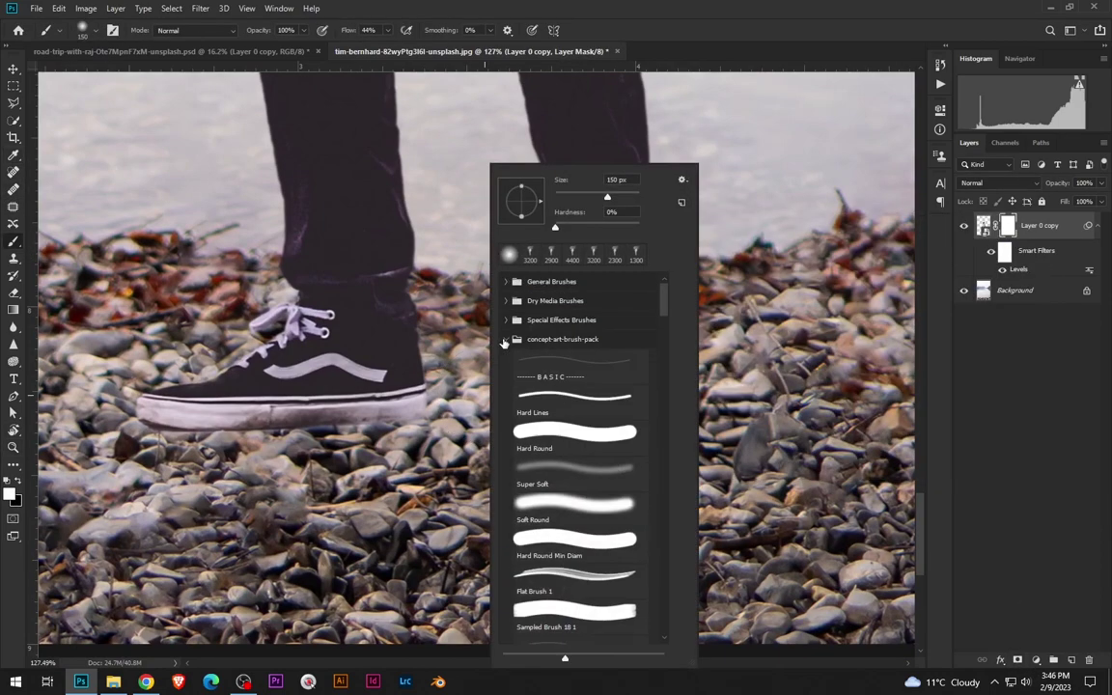
left_click_drag(664, 290, 674, 397)
left_click(579, 495)
key("Return")
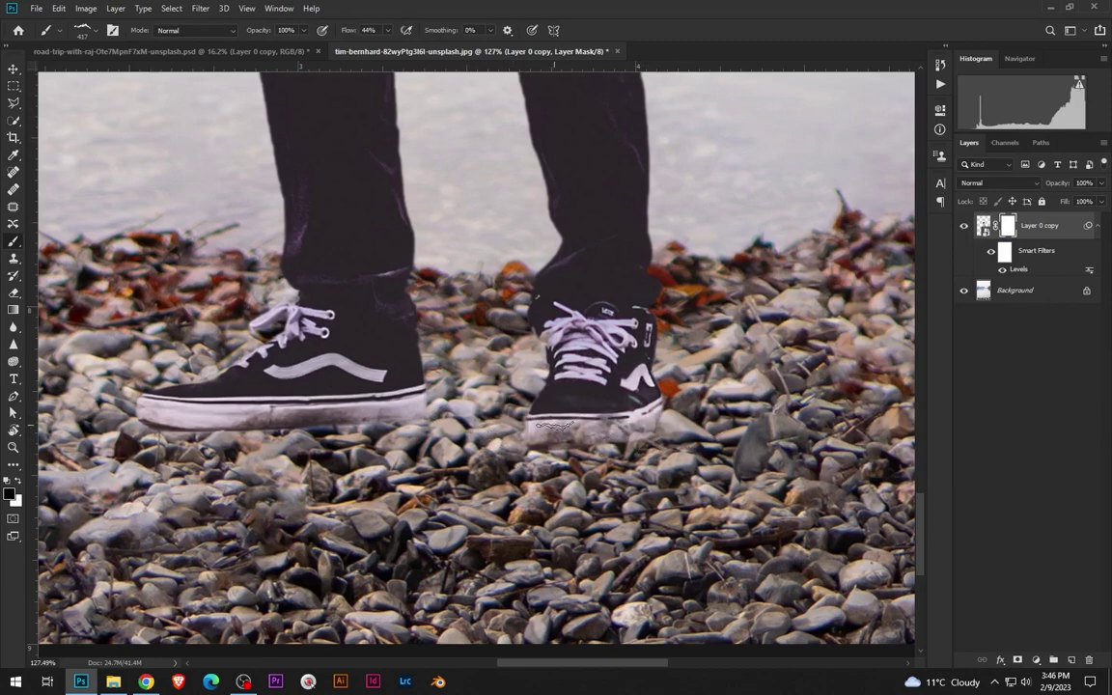
- Paint the mask along the sneaker soles, raising brush flow to 79%
left_click_drag(294, 434, 178, 431)
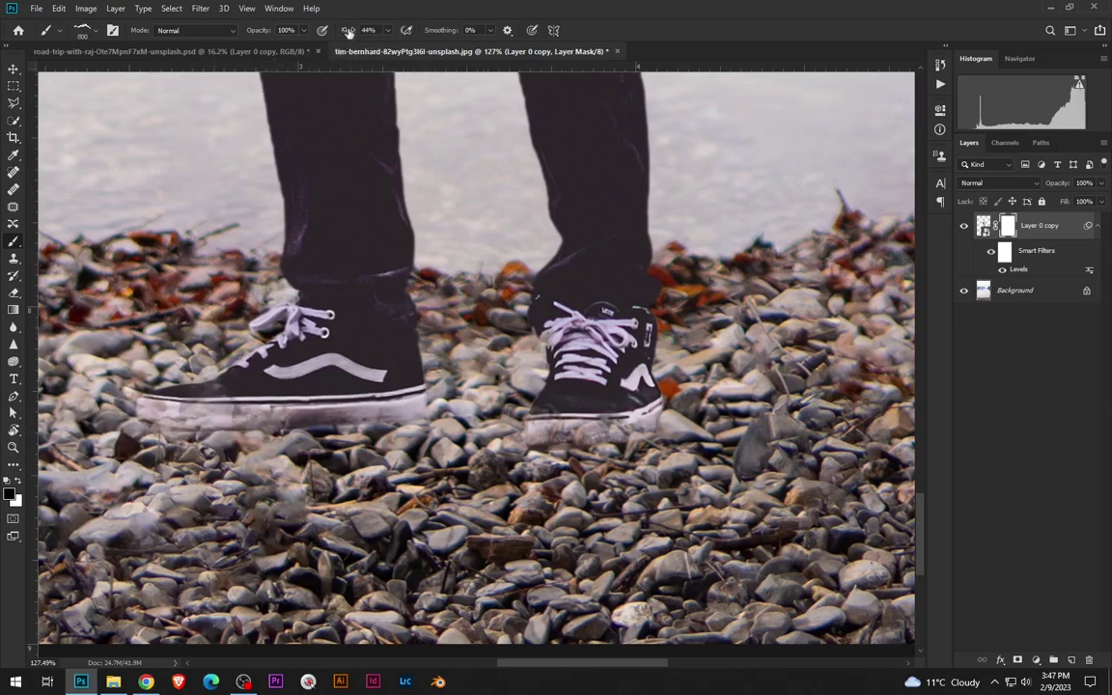
key("shift+7")
key("shift+9")
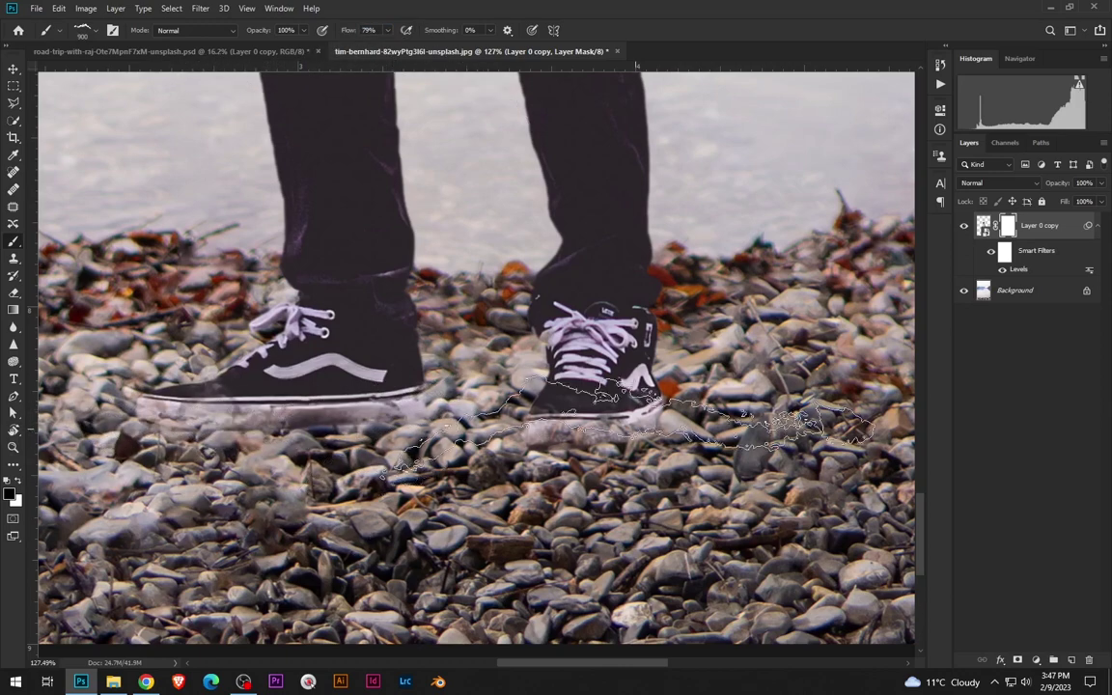
key("z")
key("ctrl+0")
left_click(560, 625)
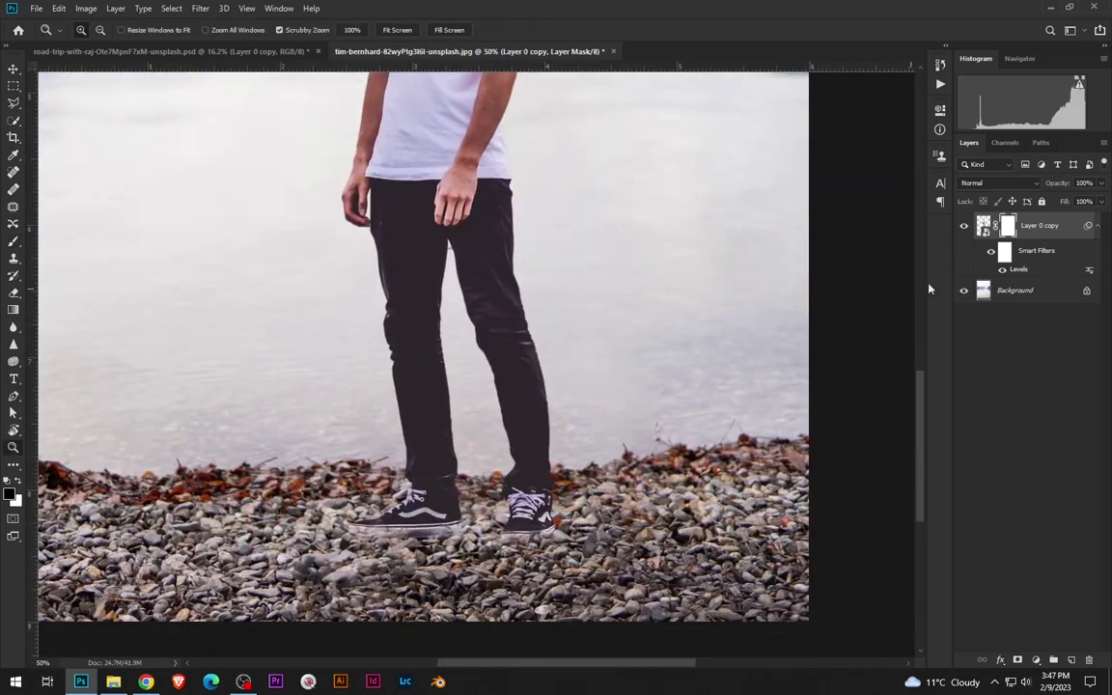
- Add a new empty layer for shadows and pick the Soft Round brush
key("ctrl+shift+alt+n")
key("b")
right_click(576, 288)
left_click(576, 281)
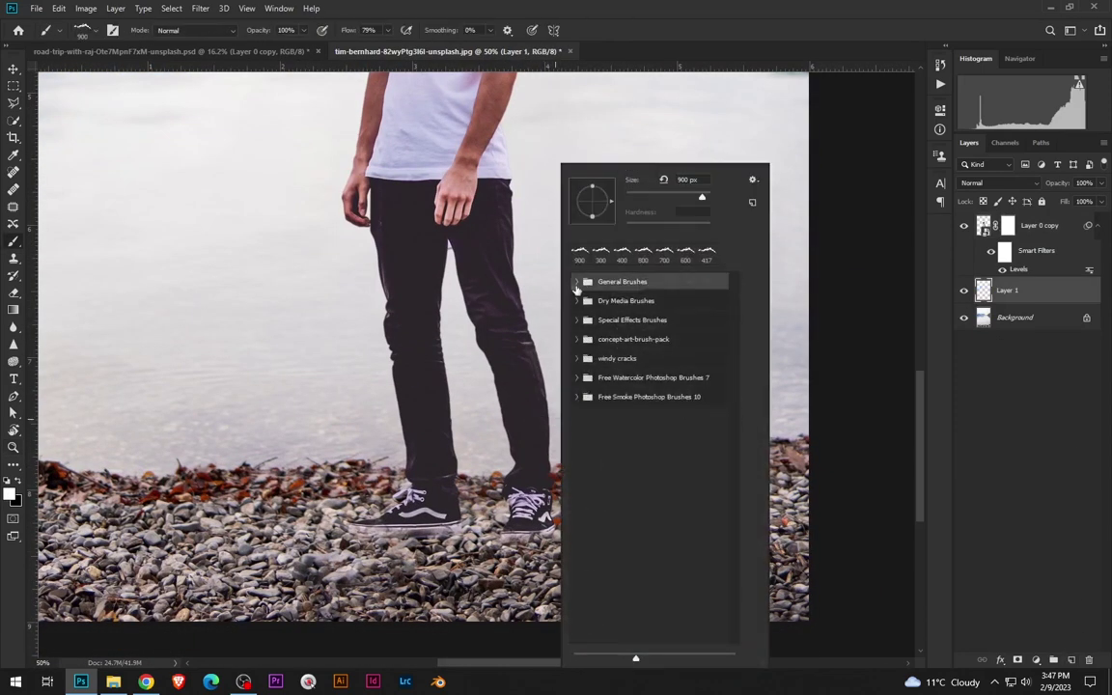
left_click(644, 304)
key("Return")
right_click(410, 280)
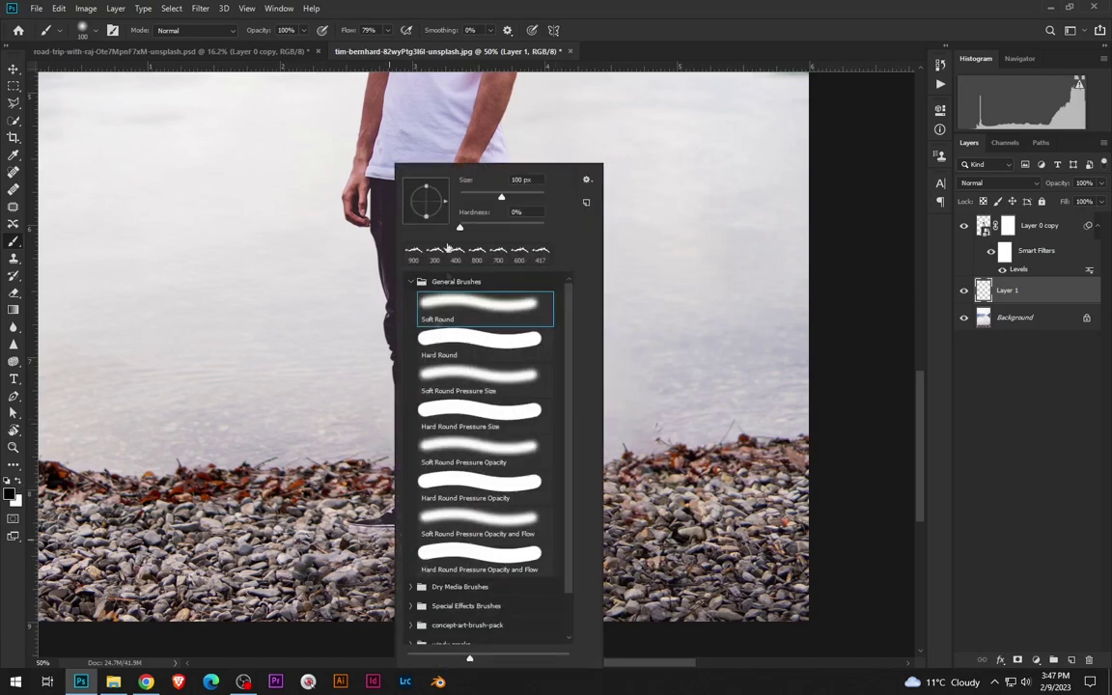
key("Return")
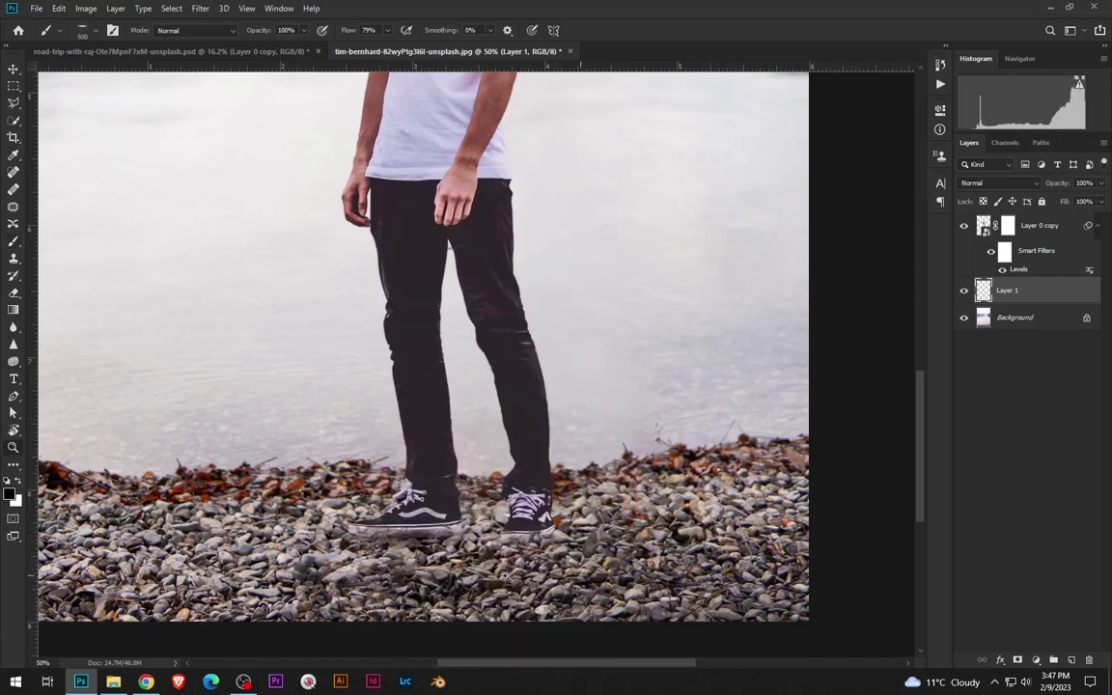
scroll(410, 555, "up", 5)
- Widen the shadow under the left shoe and copy it under the right shoe
key("ctrl+t")
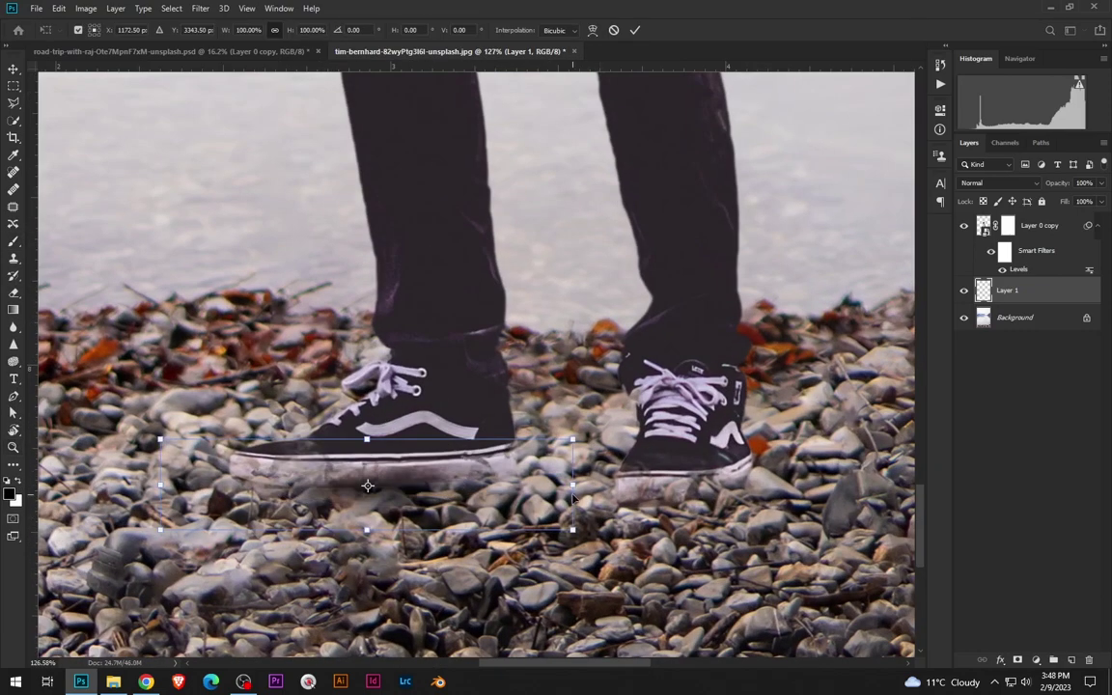
left_click_drag(575, 485, 653, 502)
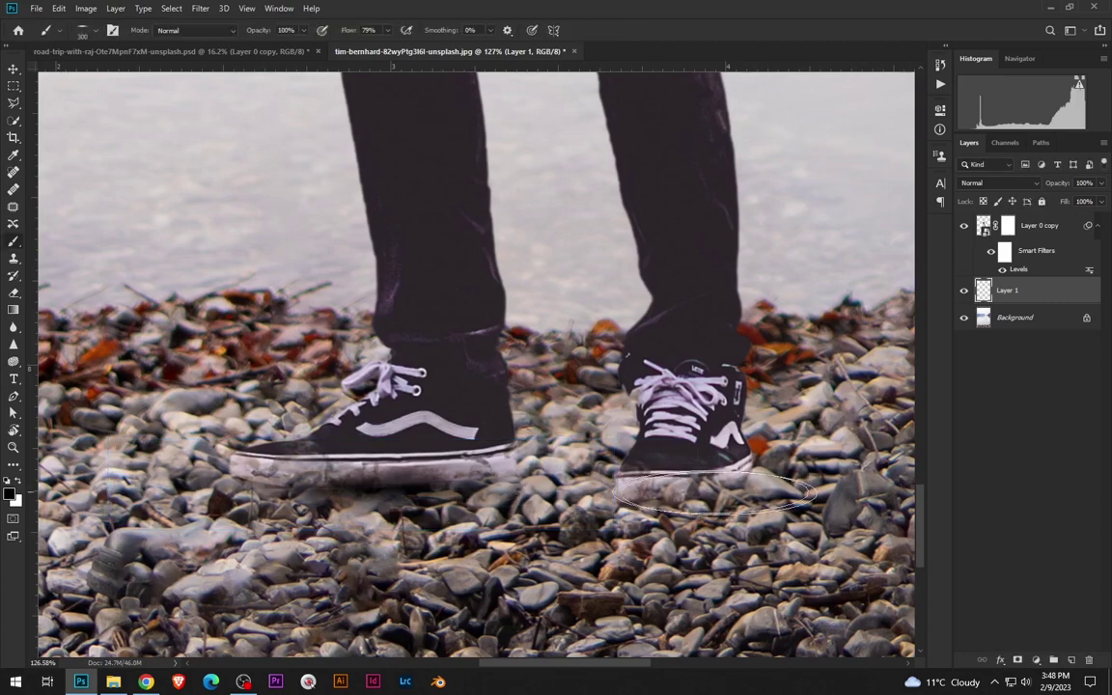
key("Return")
mouse_move(95, 503)
left_mouse_down()
mouse_move(389, 531)
mouse_move(676, 473)
left_mouse_up()
key("ctrl+t")
key("Return")
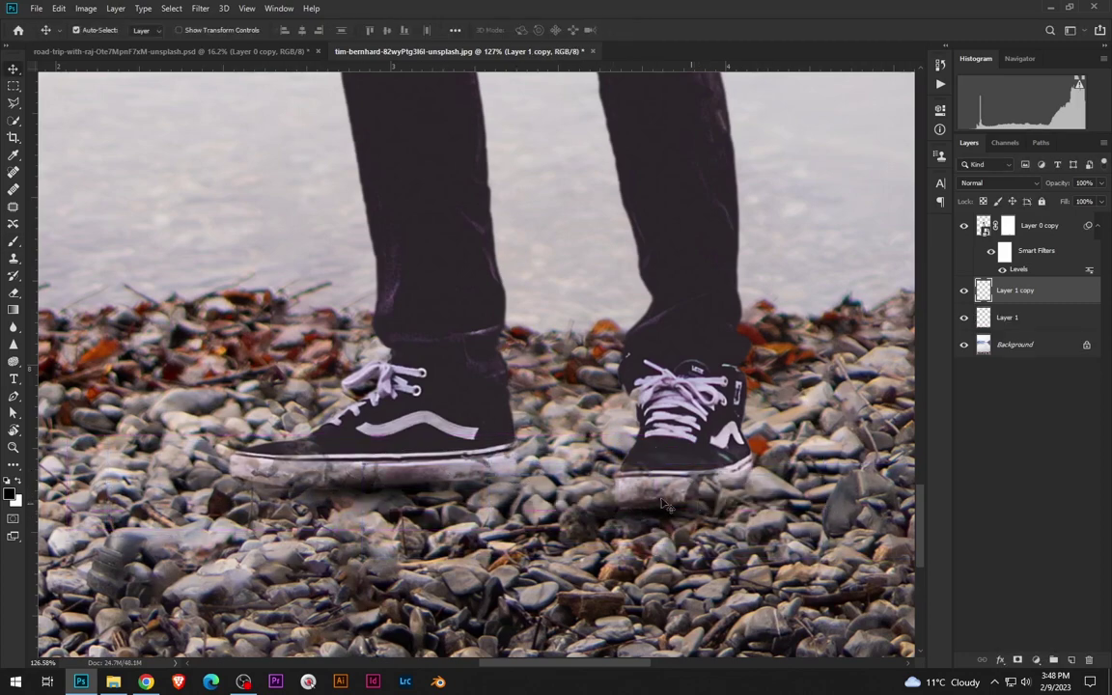
key("ctrl+minus")
- Group the two shadow layers and rename the group 'shadow'
key("ctrl+g")
double_click(1011, 285)
type("shadow")
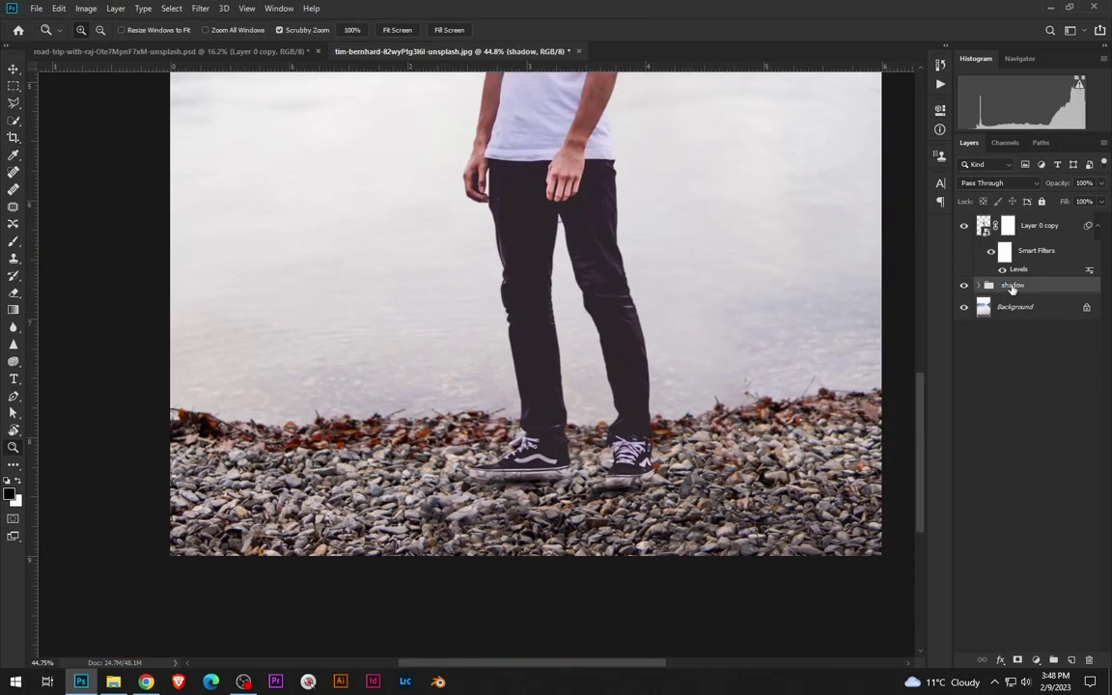
scroll(543, 288, "down", 3)
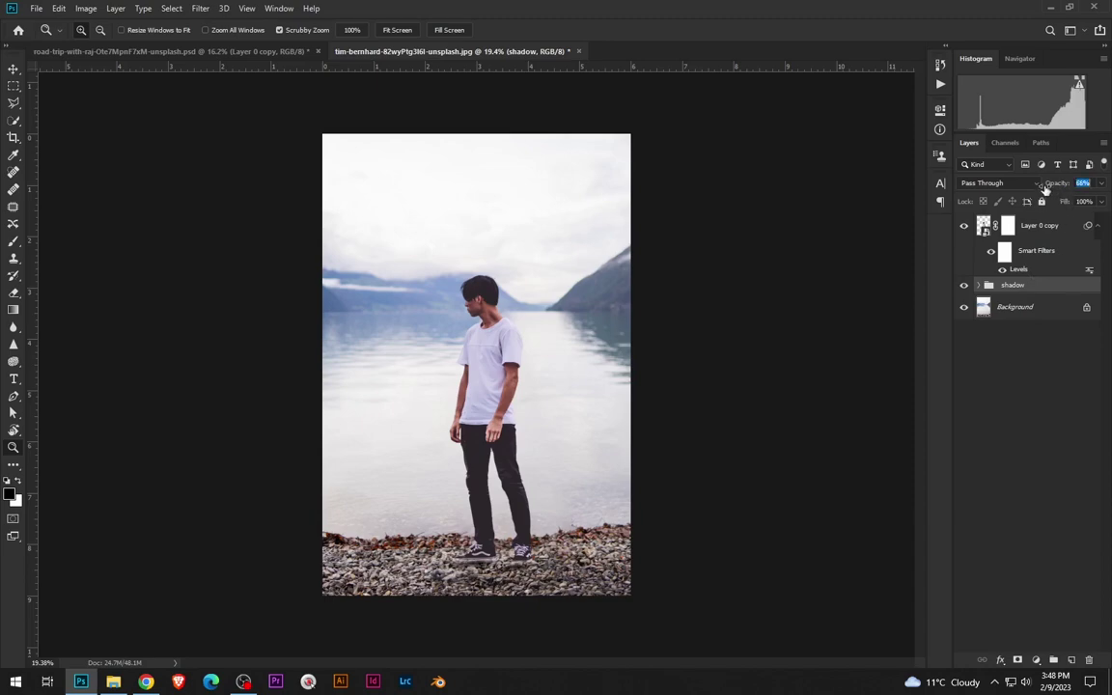
left_click_drag(468, 591, 619, 624)
- Nudge the right-shoe shadow into place and fit the image to the window
left_click(1025, 307)
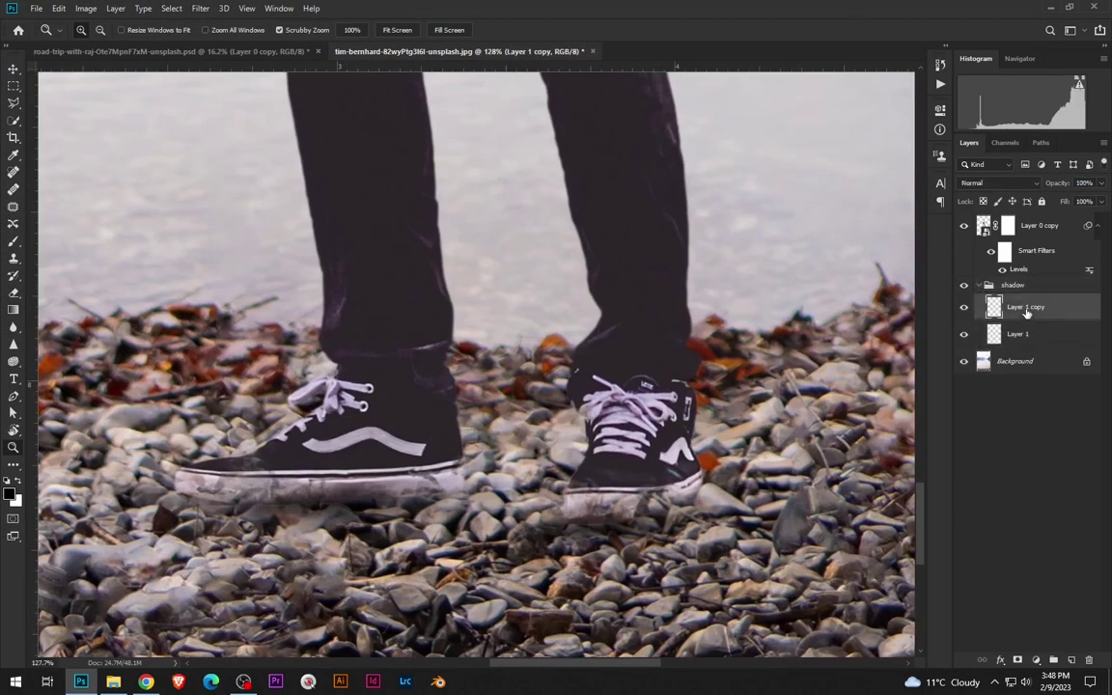
key("ctrl+t")
left_click_drag(605, 519, 610, 522)
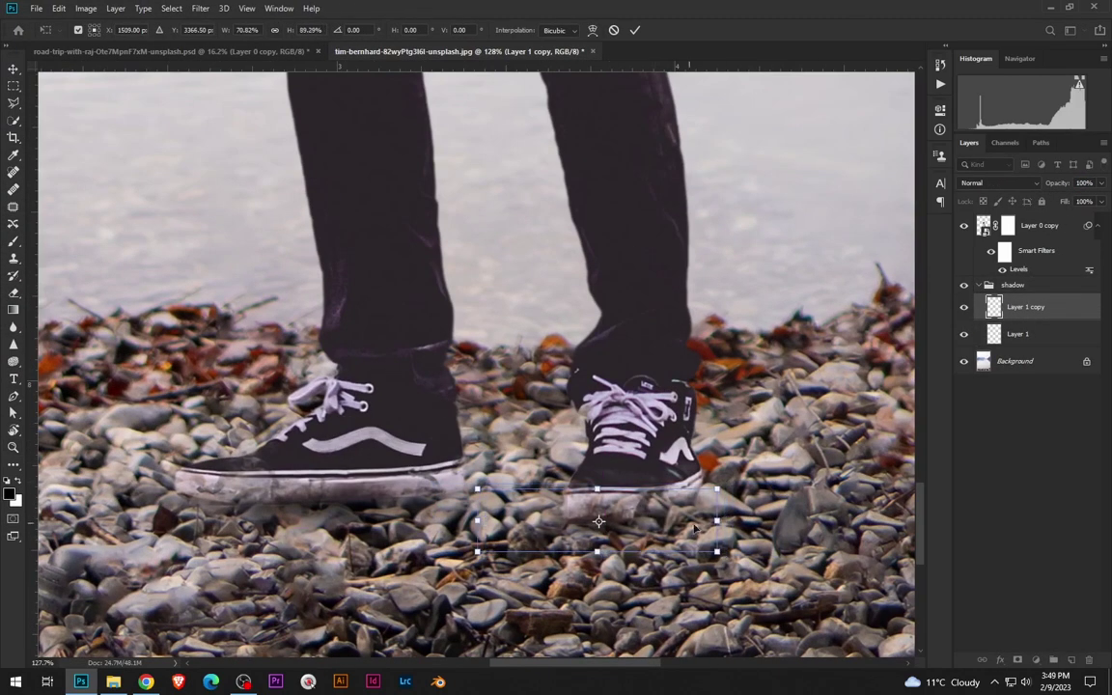
key("Return")
left_click(1013, 285)
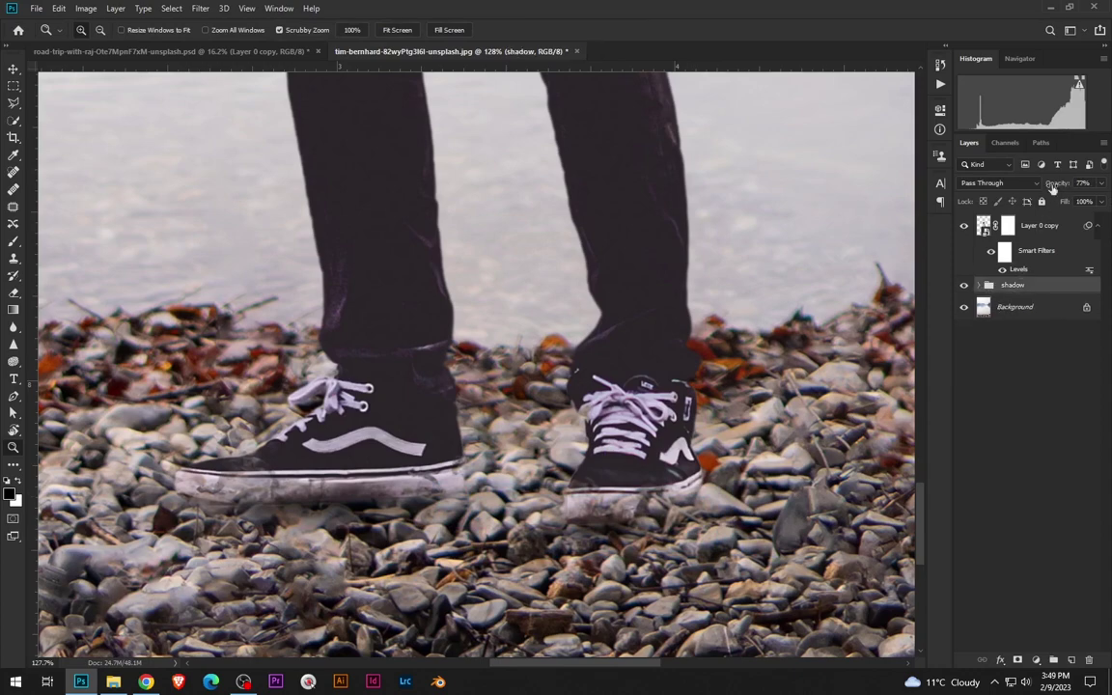
key("ctrl+minus")
key("ctrl+minus")
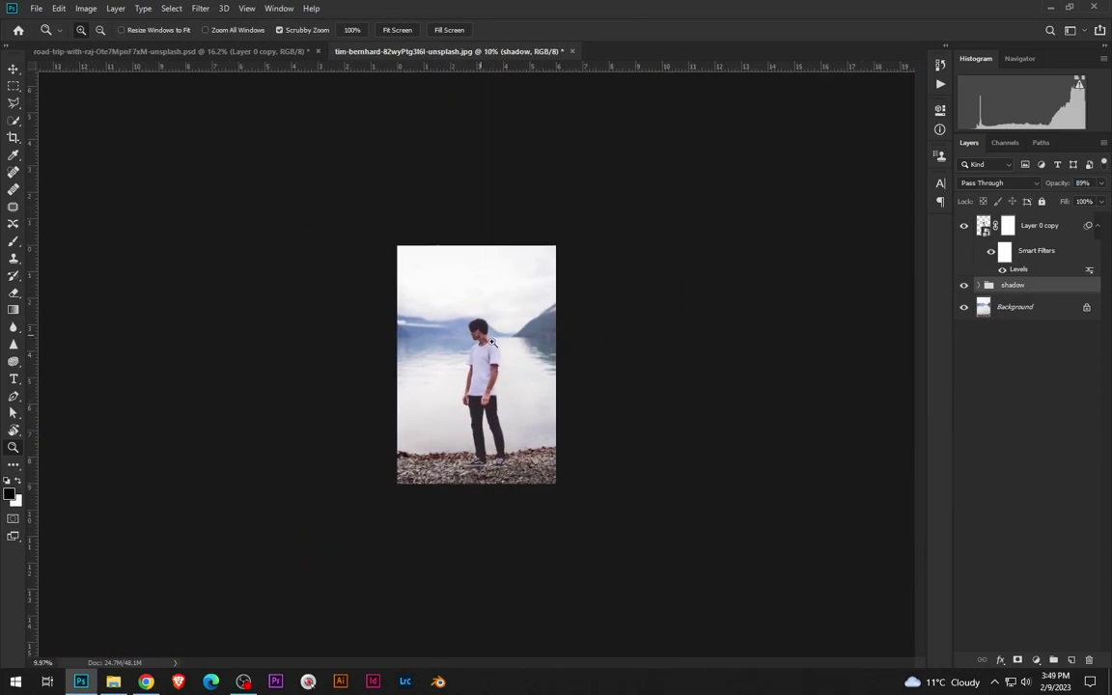
key("ctrl+0")
- Add a Hue/Saturation adjustment layer above the man's cutout layer
left_click(1040, 225)
left_click(1035, 660)
left_click(1042, 533)
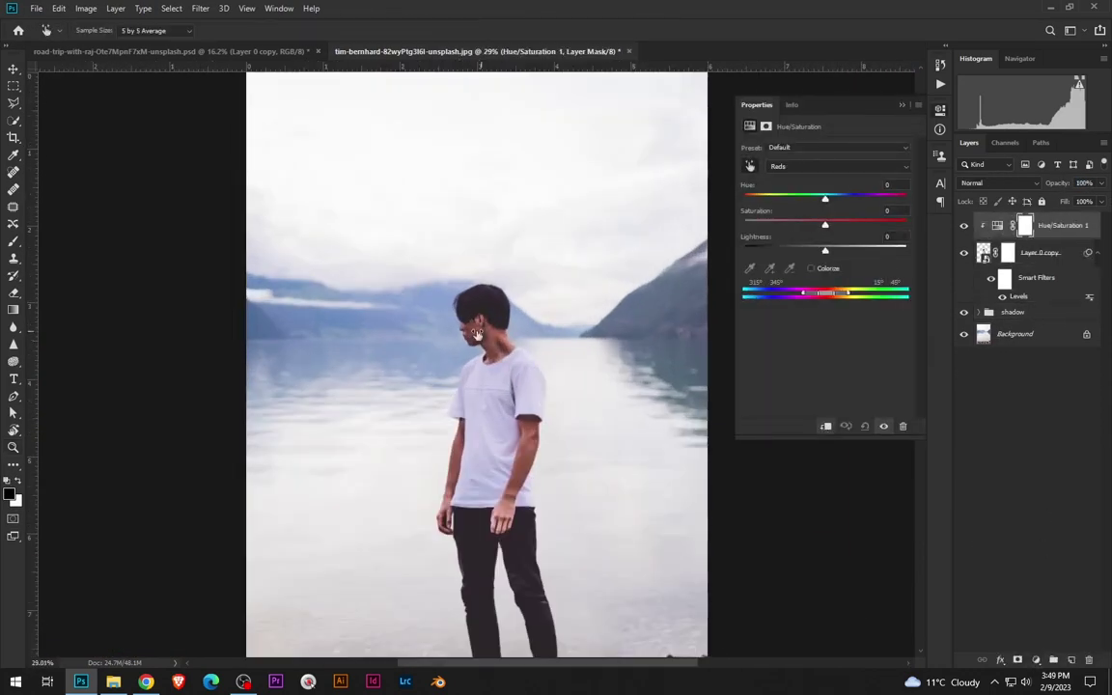
- Stamp all visible layers into Layer 2 and open the Camera Raw Filter
key("ctrl+shift+alt+e")
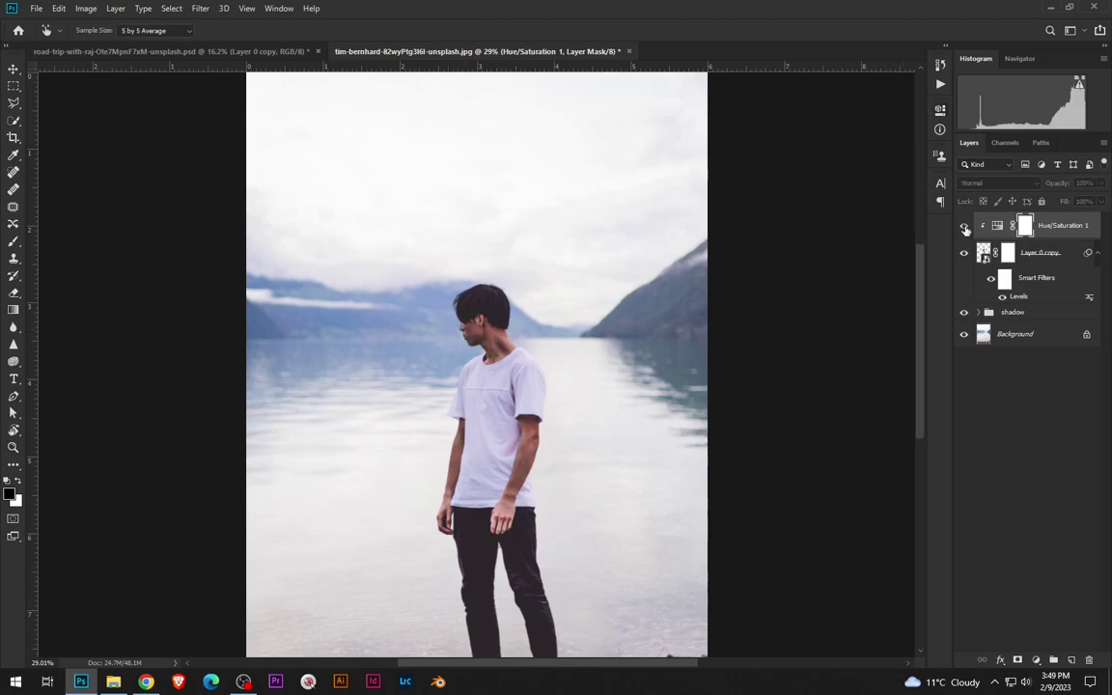
key("z")
left_click_drag(573, 374, 491, 326)
left_click(200, 8)
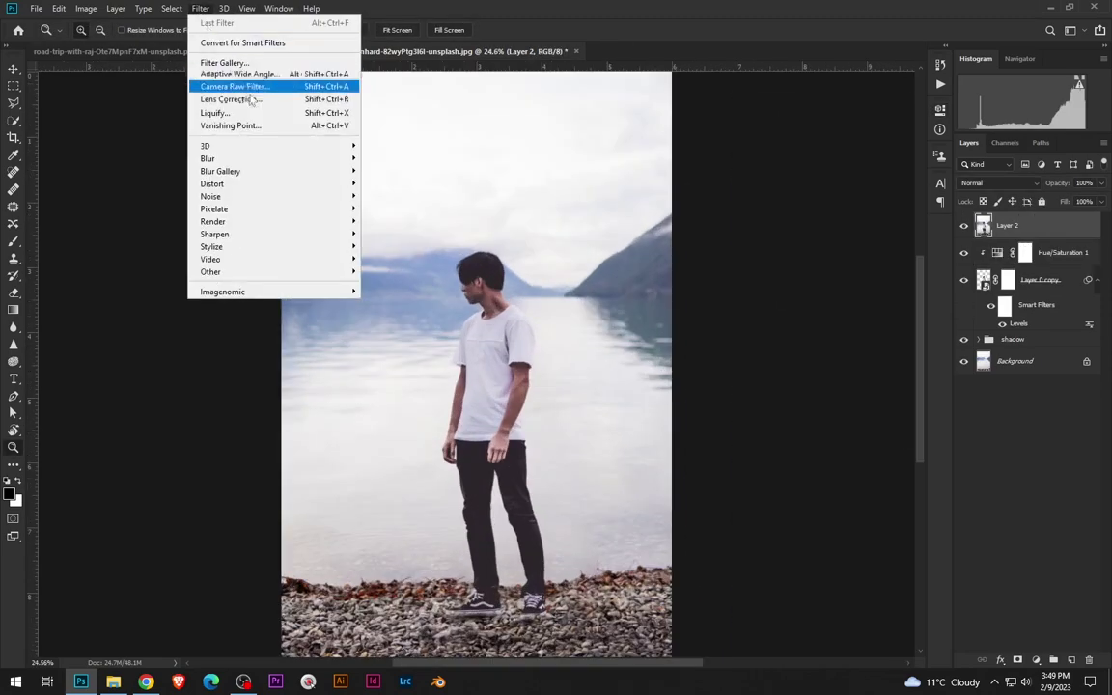
left_click(236, 84)
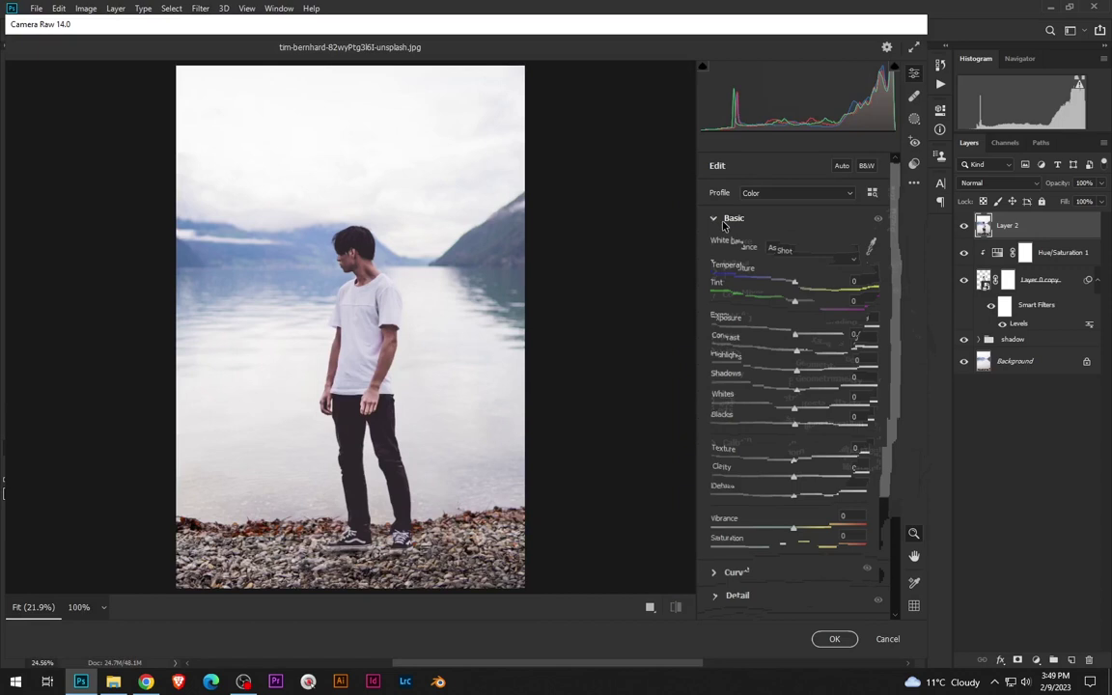
- Set Temperature −10, Highlights −61, adjust Shadows/Whites and Vibrance +21, then show the Curve
left_click_drag(794, 273, 789, 273)
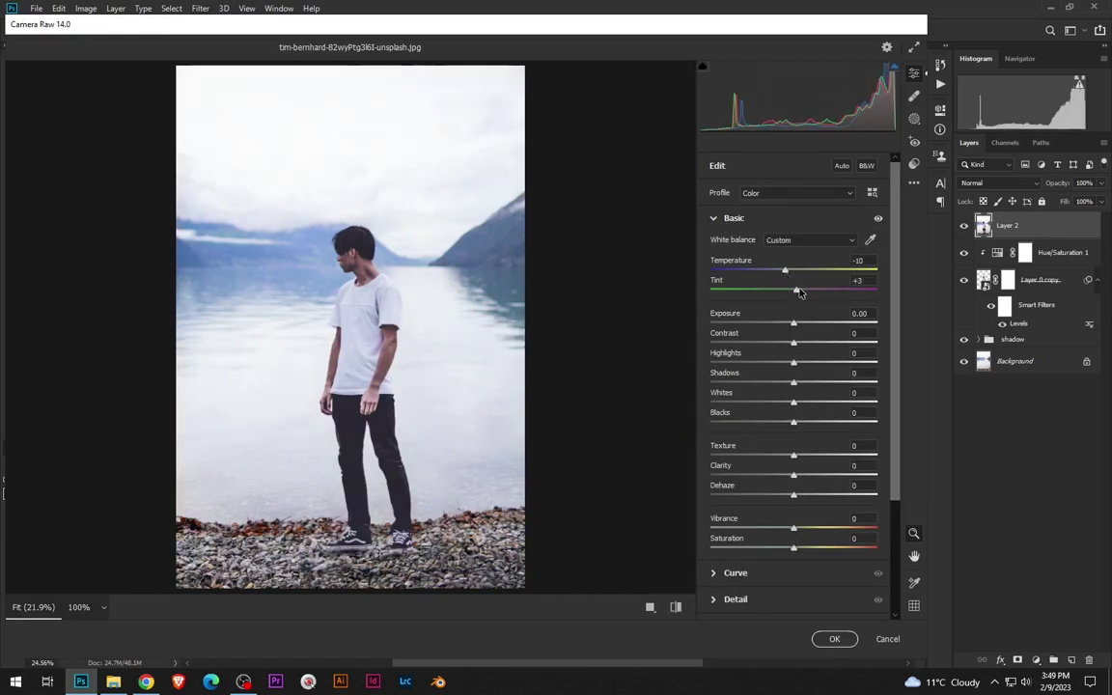
mouse_move(779, 363)
left_mouse_down()
mouse_move(757, 362)
mouse_move(781, 382)
left_mouse_up()
left_click_drag(793, 402, 812, 401)
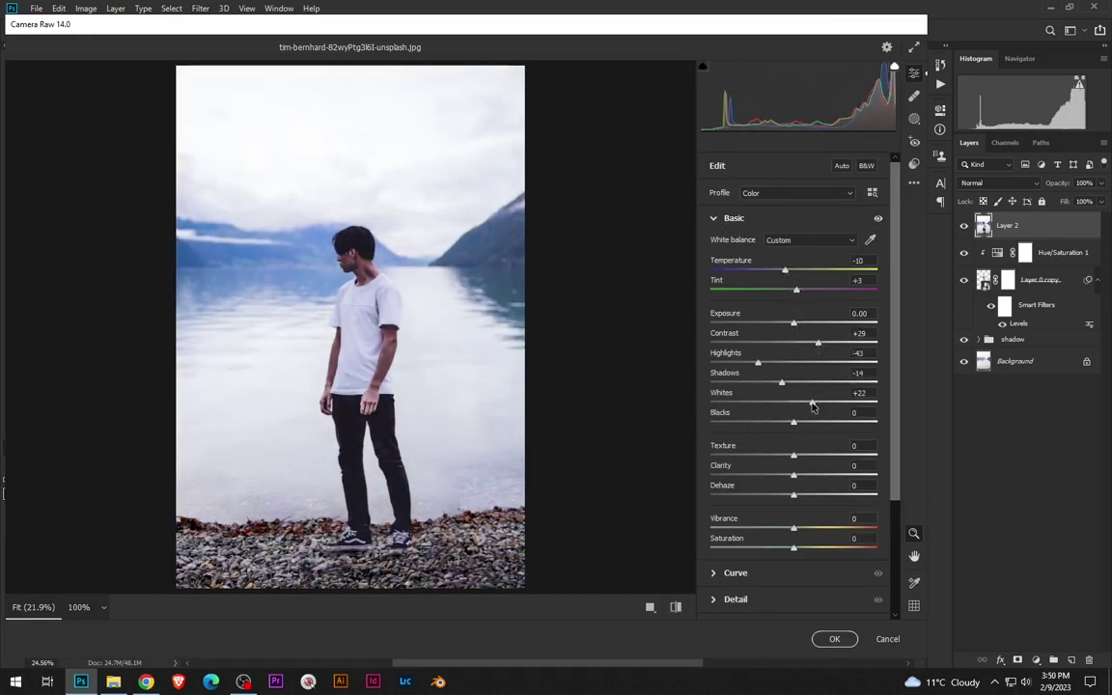
left_click_drag(805, 530, 812, 531)
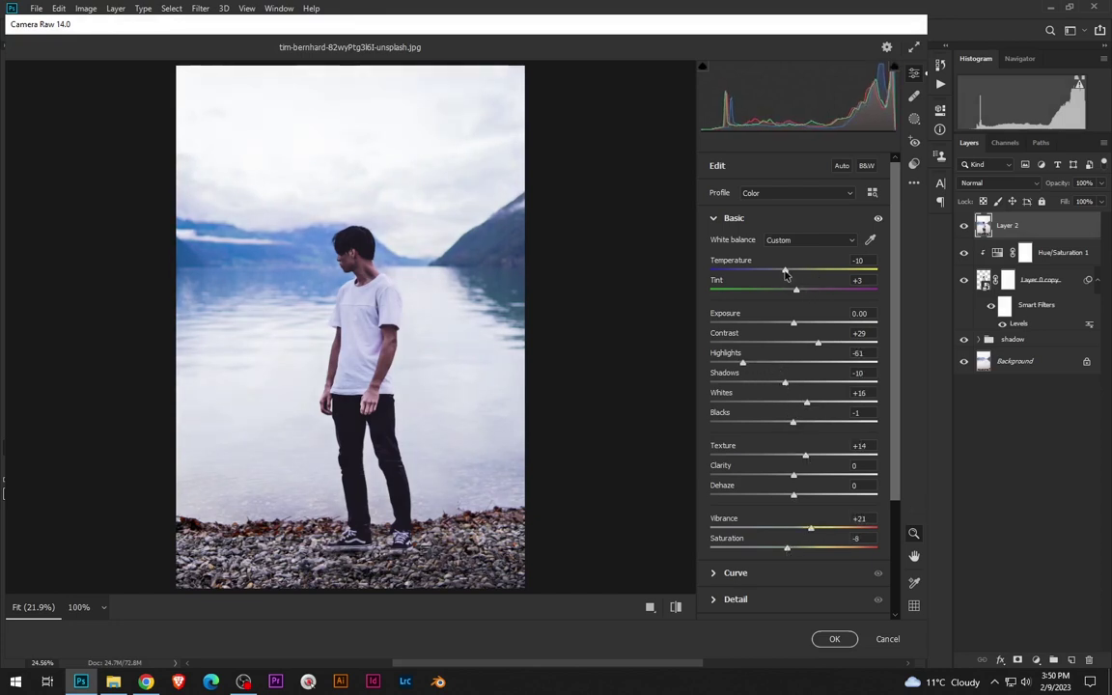
left_click(733, 218)
left_click(735, 244)
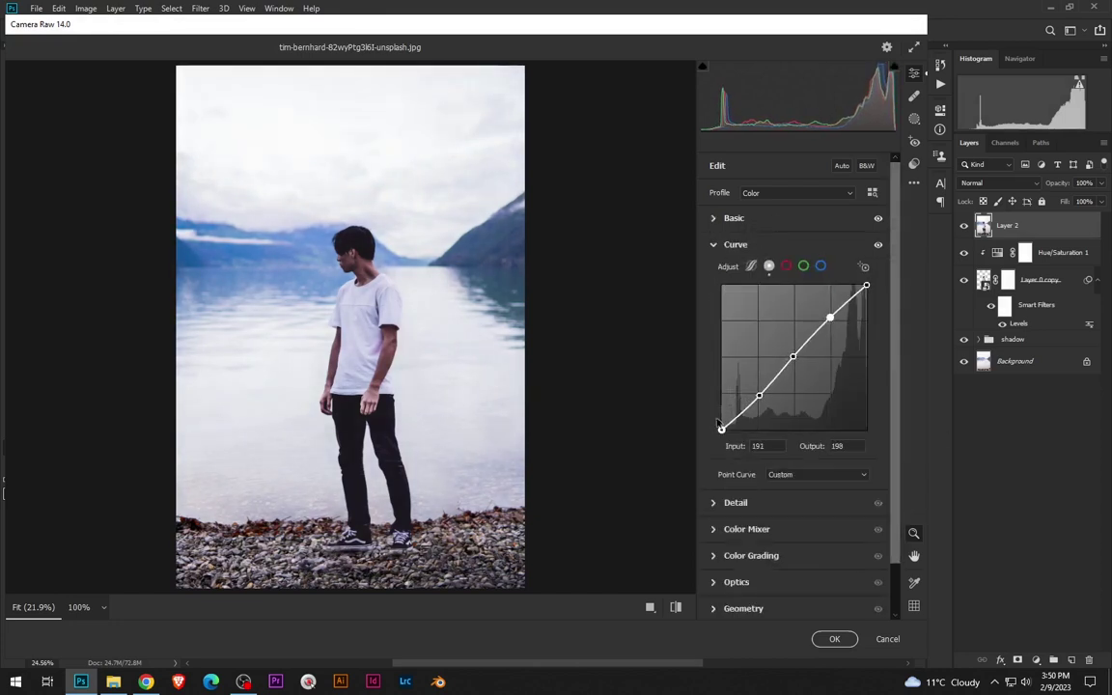
- Darken the orange tones and shift the orange hue to +77 in the Color Mixer
left_click(736, 244)
left_click(747, 297)
mouse_move(793, 391)
left_mouse_down()
mouse_move(772, 392)
mouse_move(857, 392)
left_mouse_up()
left_click(754, 337)
left_click(716, 336)
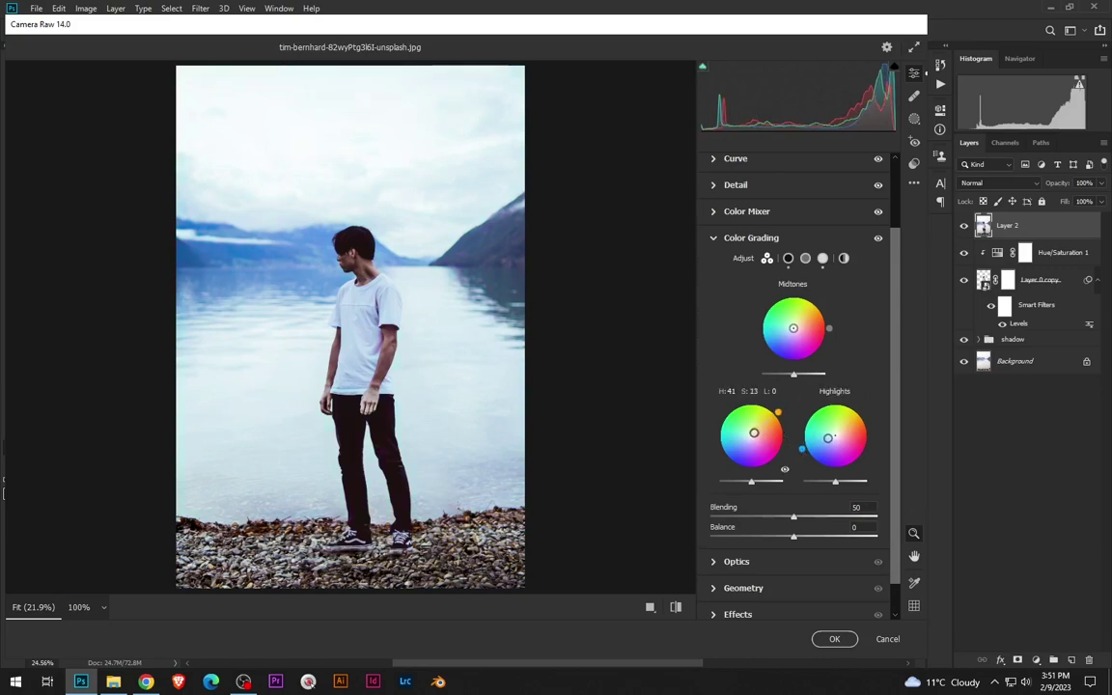
- Add a −33 edge vignette and raise Blue Primary saturation to +29
left_click(774, 401)
left_click_drag(793, 472, 767, 472)
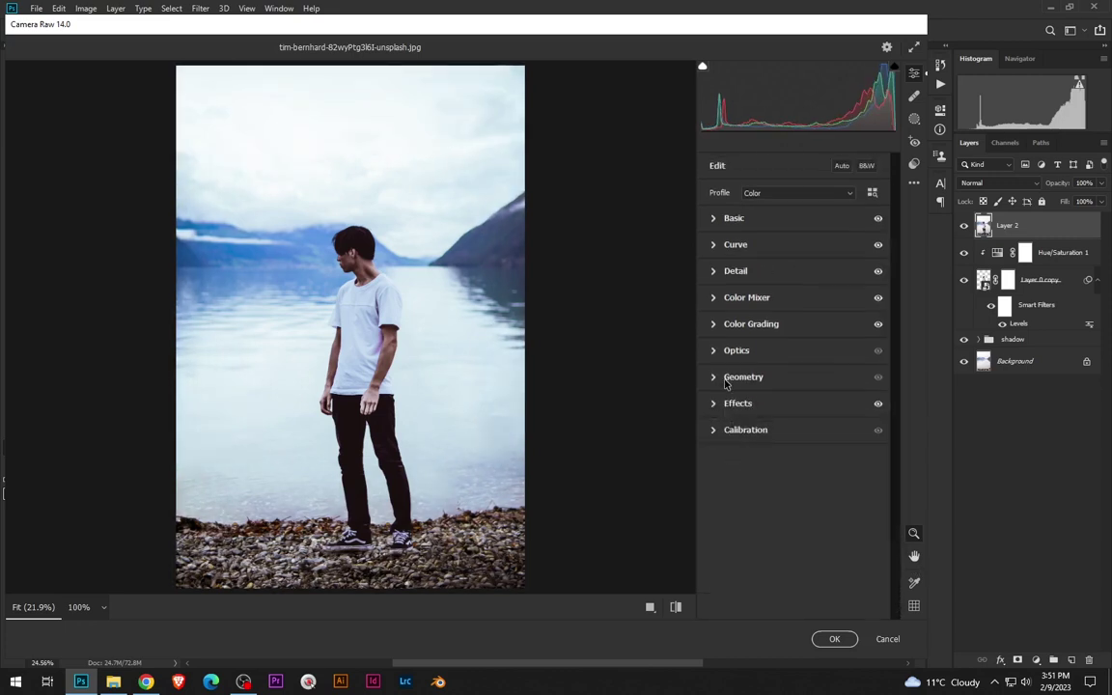
left_click(745, 429)
left_click_drag(804, 608, 828, 608)
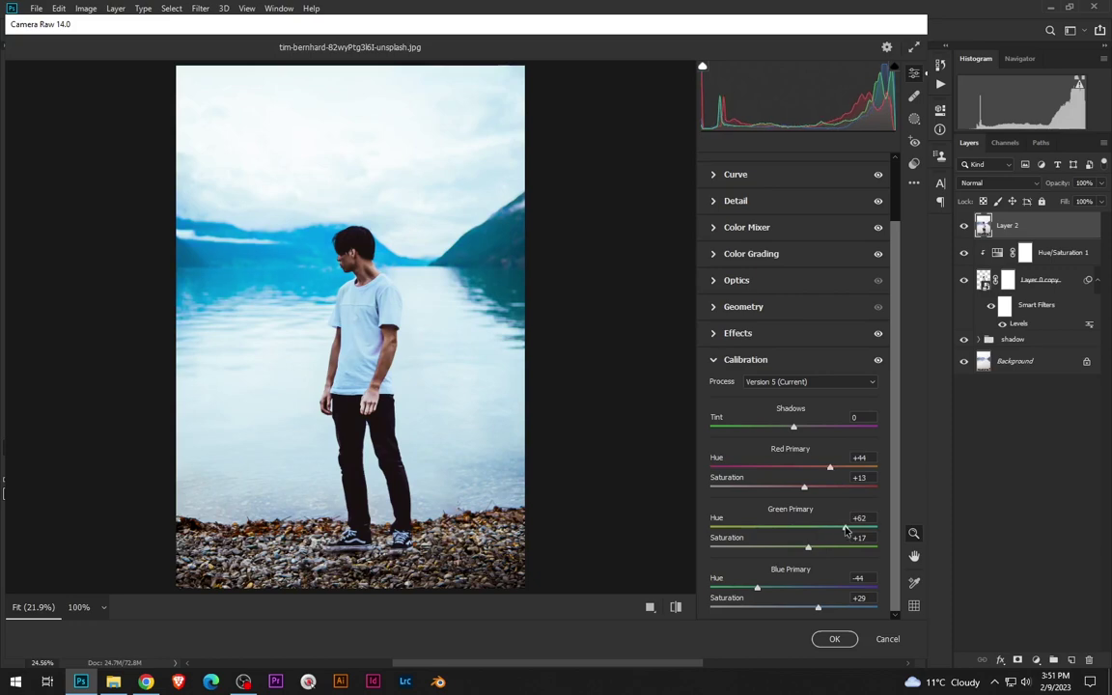
- Darken the pebble foreground with a Linear Gradient mask
left_click(914, 117)
left_click(965, 168)
left_click_drag(405, 480, 413, 583)
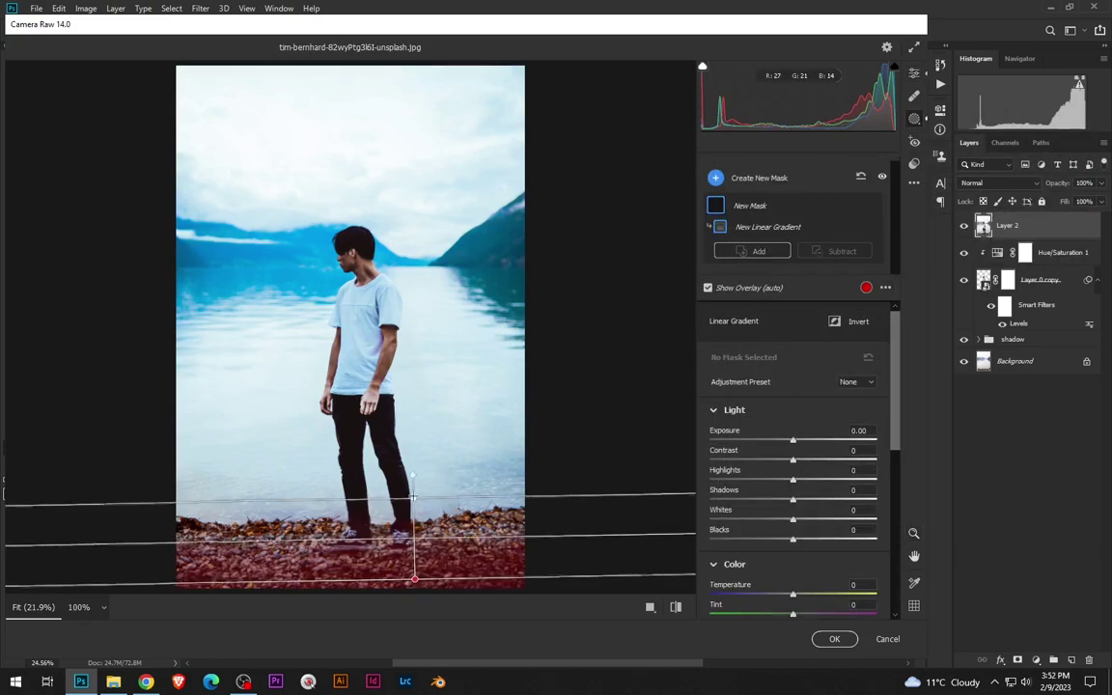
scroll(791, 463, "down", 10)
left_click_drag(792, 516, 826, 517)
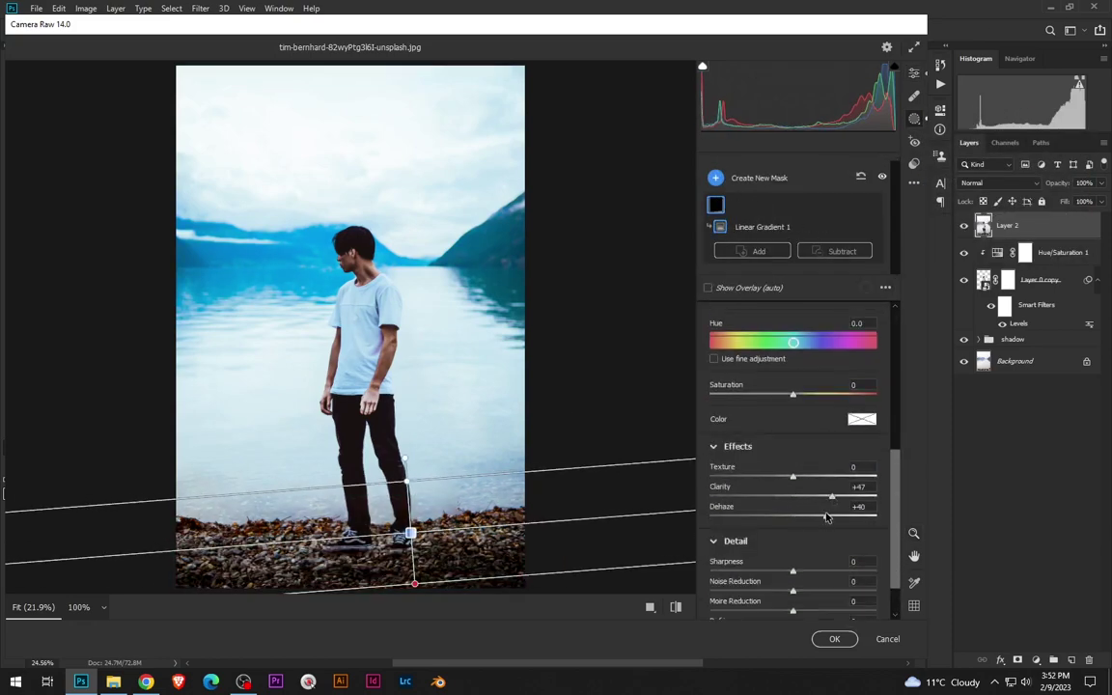
left_click_drag(410, 533, 392, 512)
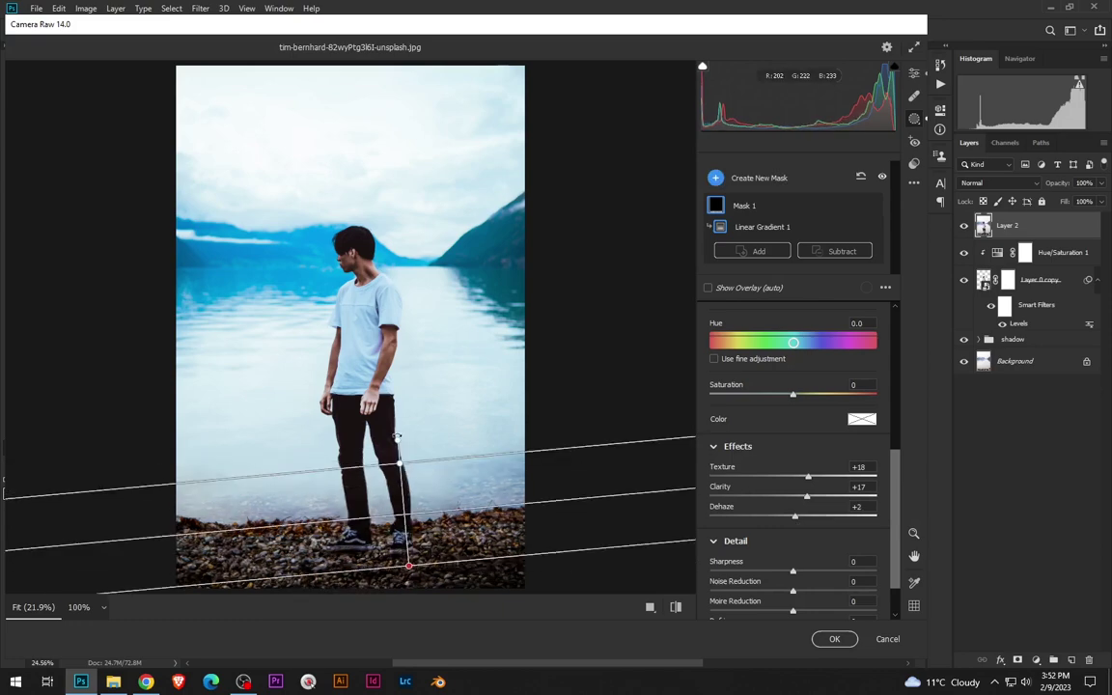
- Create a Select Subject mask minus a Radial Gradient ellipse around the man
scroll(801, 434, "up", 10)
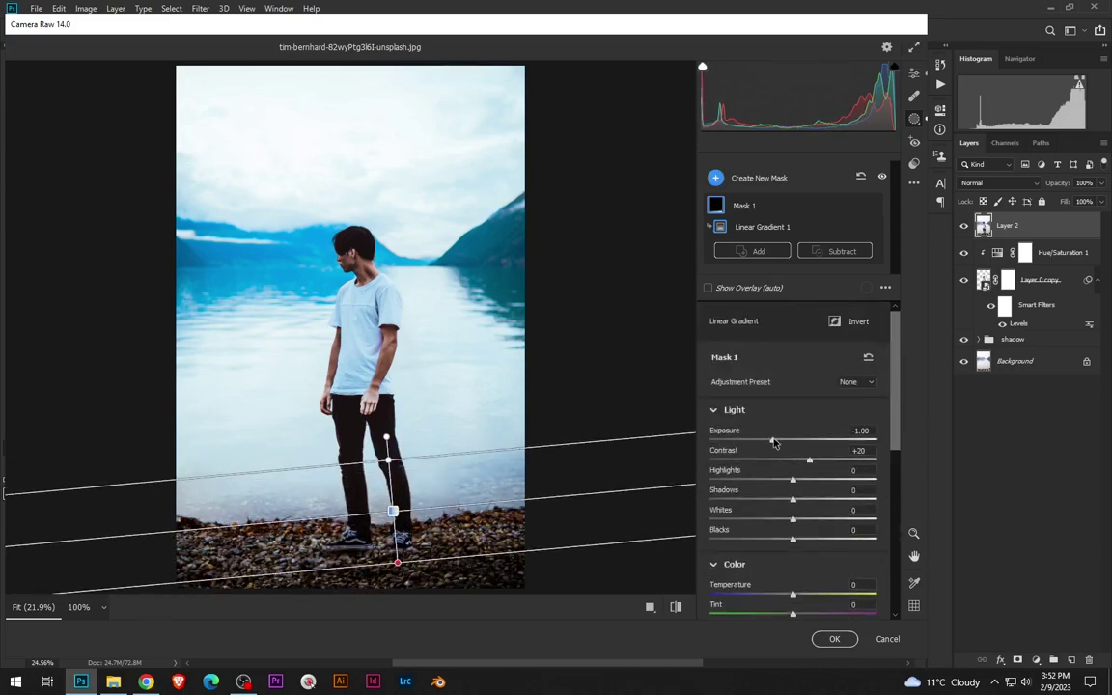
left_click(913, 74)
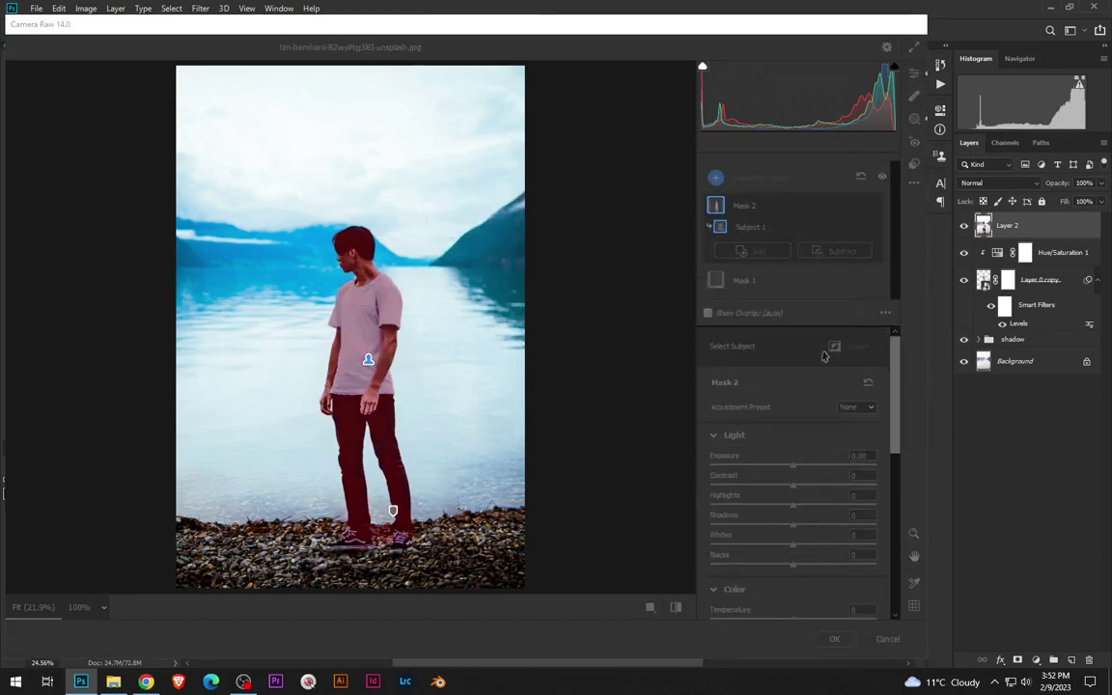
left_click(839, 251)
left_click(893, 334)
left_click_drag(280, 319, 526, 409)
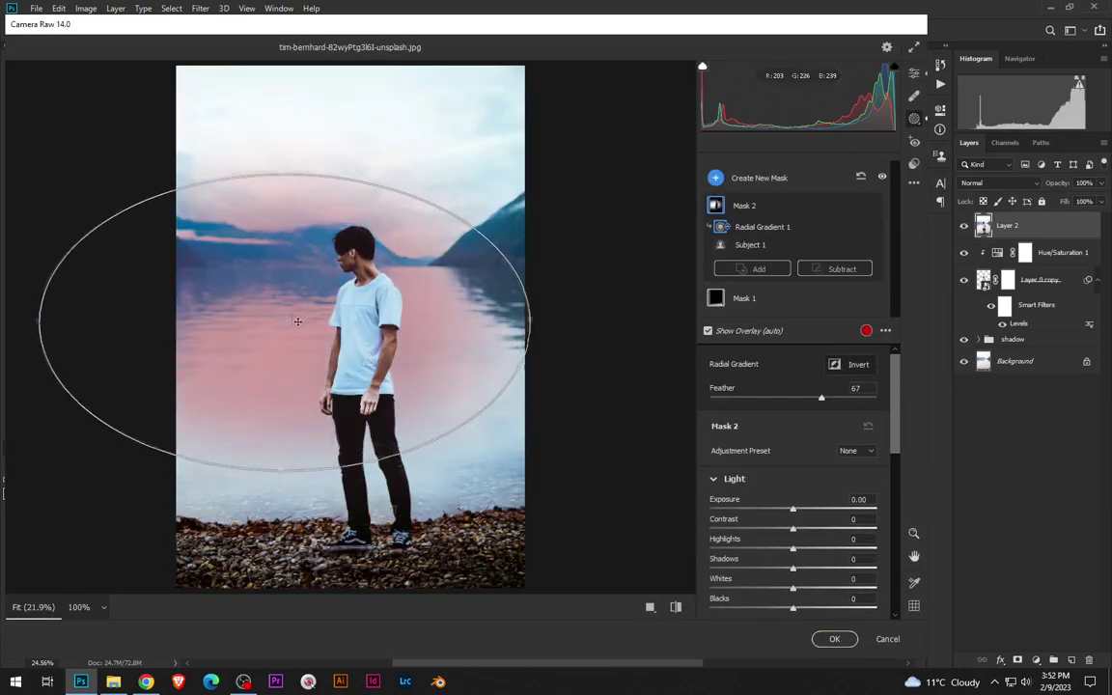
left_click_drag(287, 309, 358, 328)
- Lower background Texture −18, Clarity −16, Dehaze −37, and widen and centre the ellipse
scroll(806, 370, "down", 5)
left_click_drag(793, 464, 754, 464)
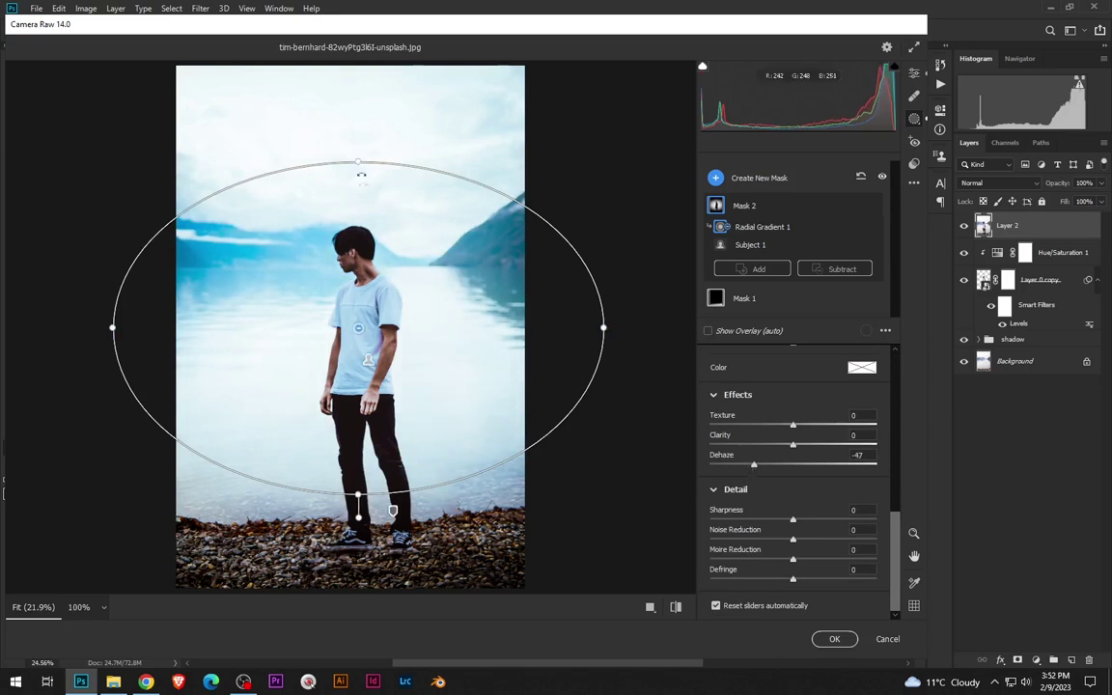
left_click_drag(115, 326, 93, 326)
left_click_drag(358, 327, 359, 241)
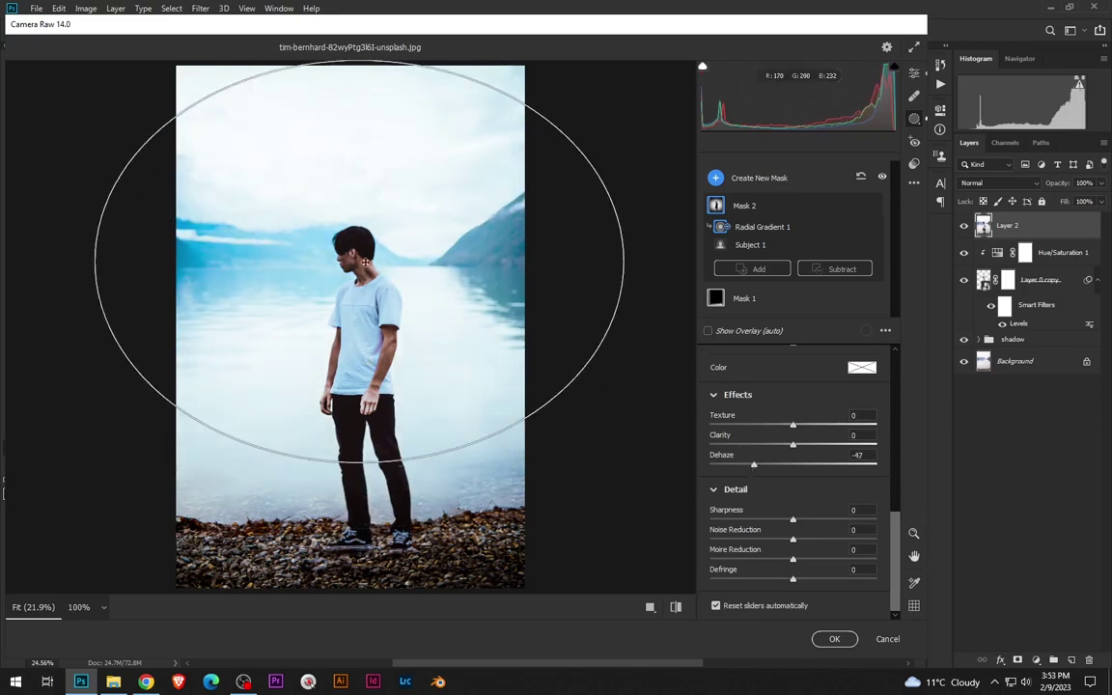
left_click(778, 444)
left_click_drag(757, 465, 767, 467)
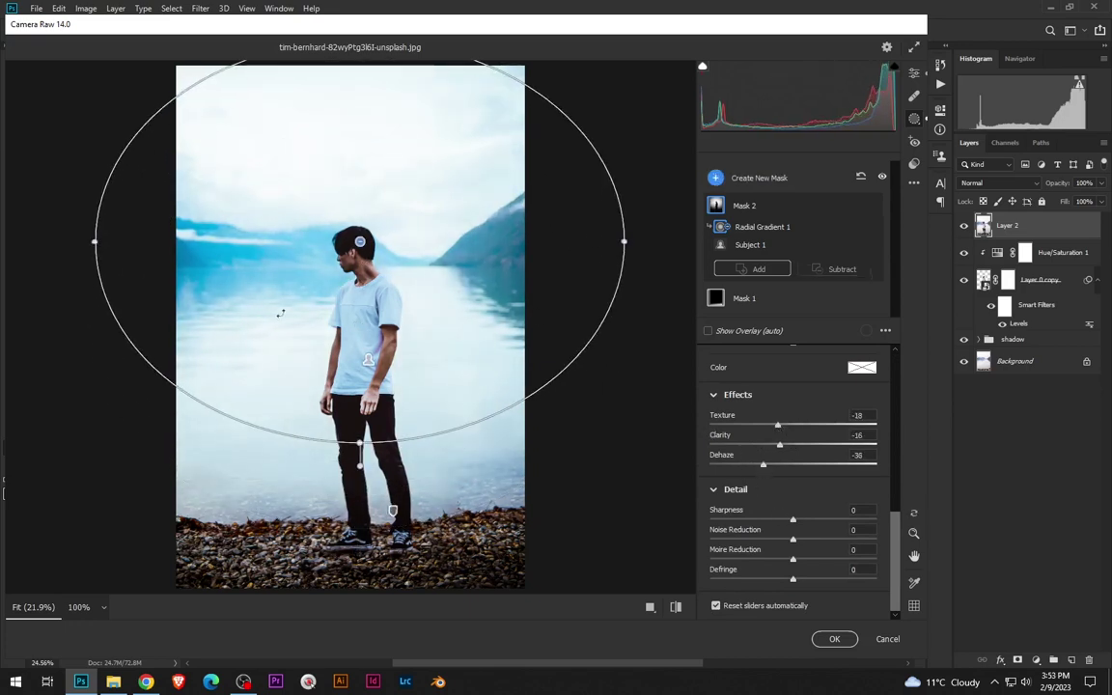
left_click_drag(93, 241, 41, 242)
left_click_drag(359, 241, 348, 254)
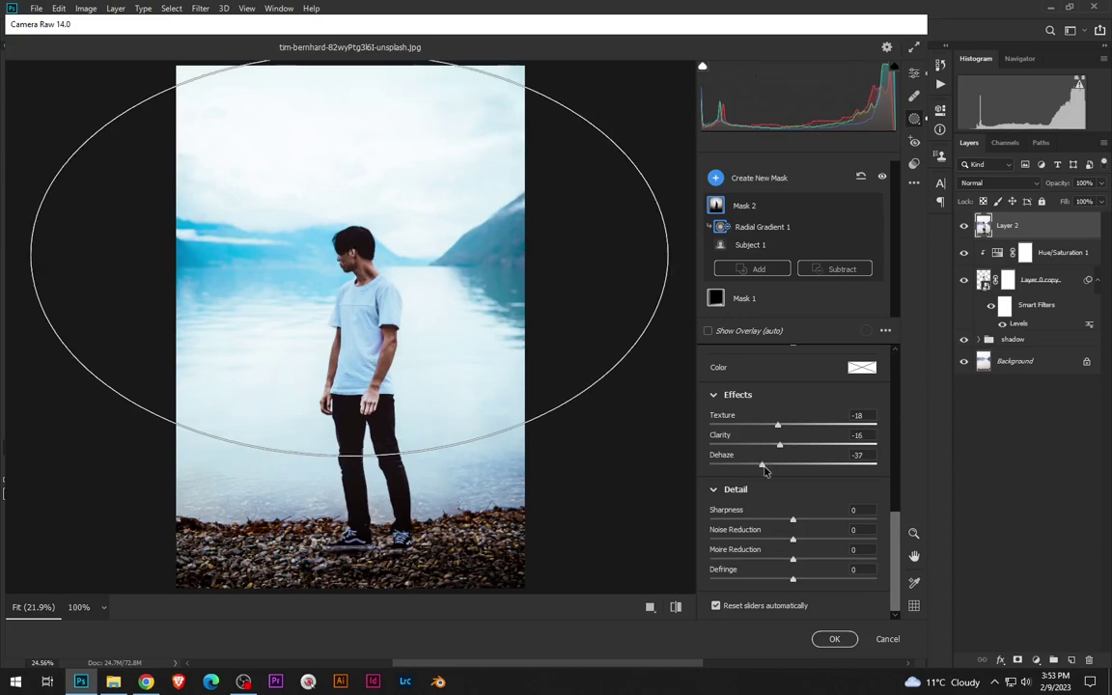
- Exit masking and apply the Camera Raw edits to Layer 2
key("e")
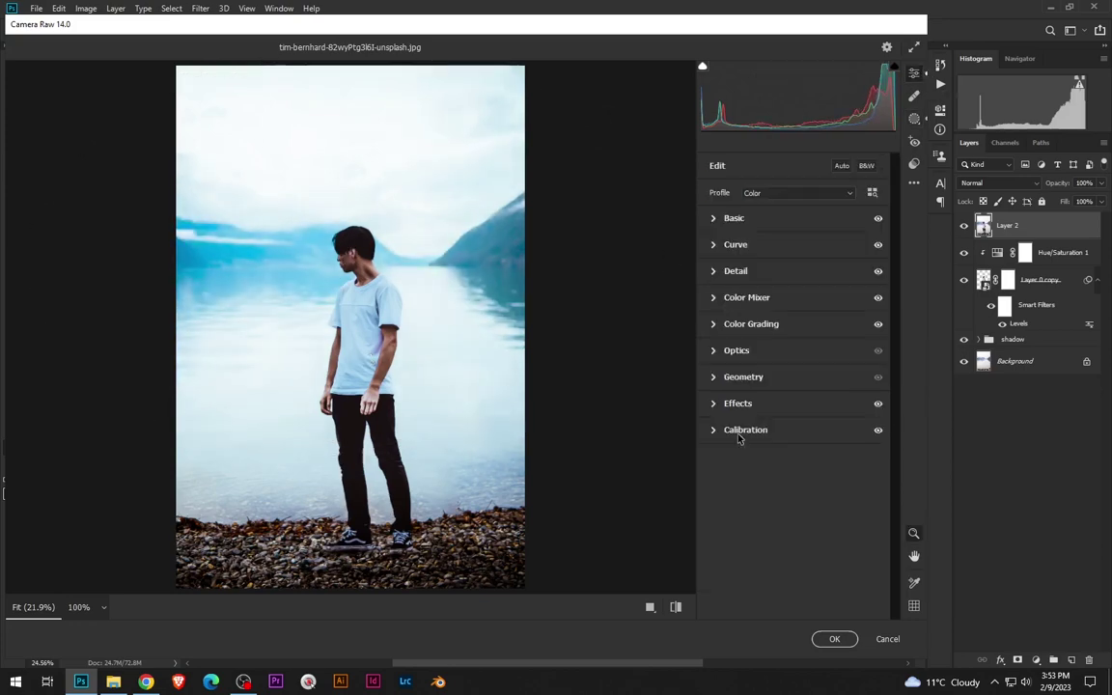
left_click(738, 429)
left_click(745, 360)
left_click(834, 638)
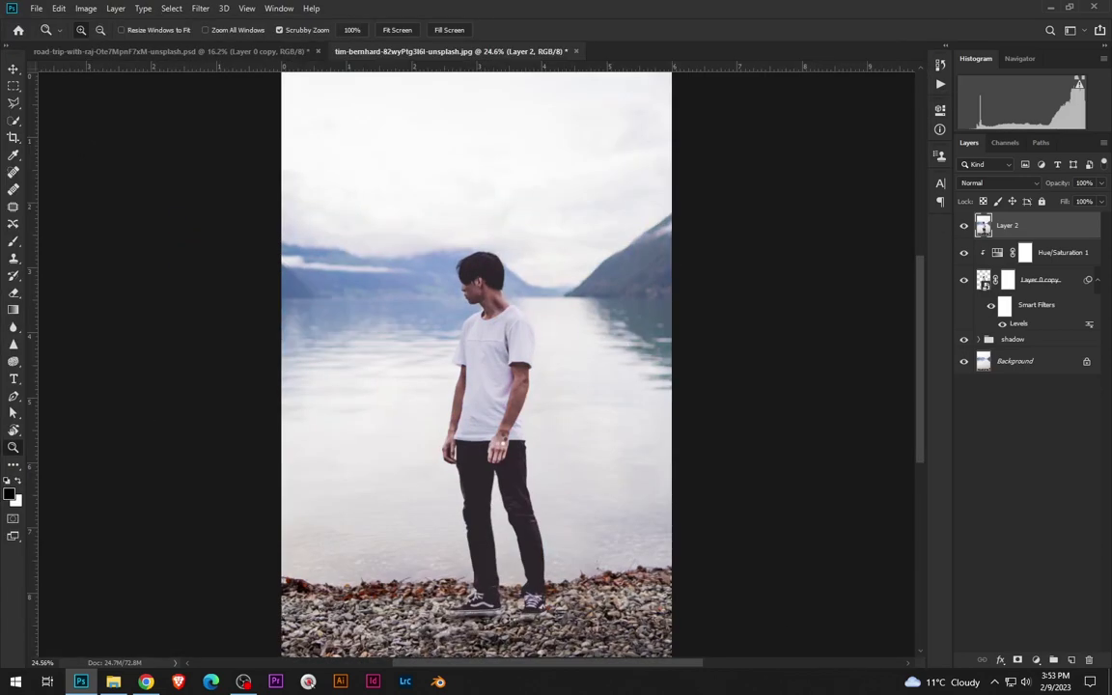